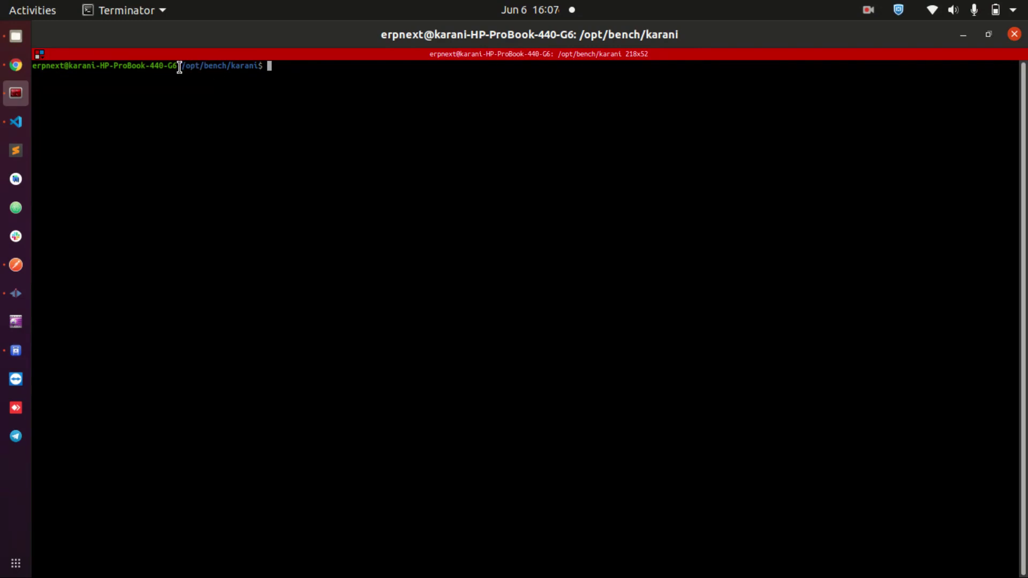
# - Launch the bench development server with bench start
pyautogui.moveTo(180, 66); pyautogui.dragTo(291, 87)
pyautogui.click(289, 103)
pyautogui.write('bench start')
pyautogui.press('Return')
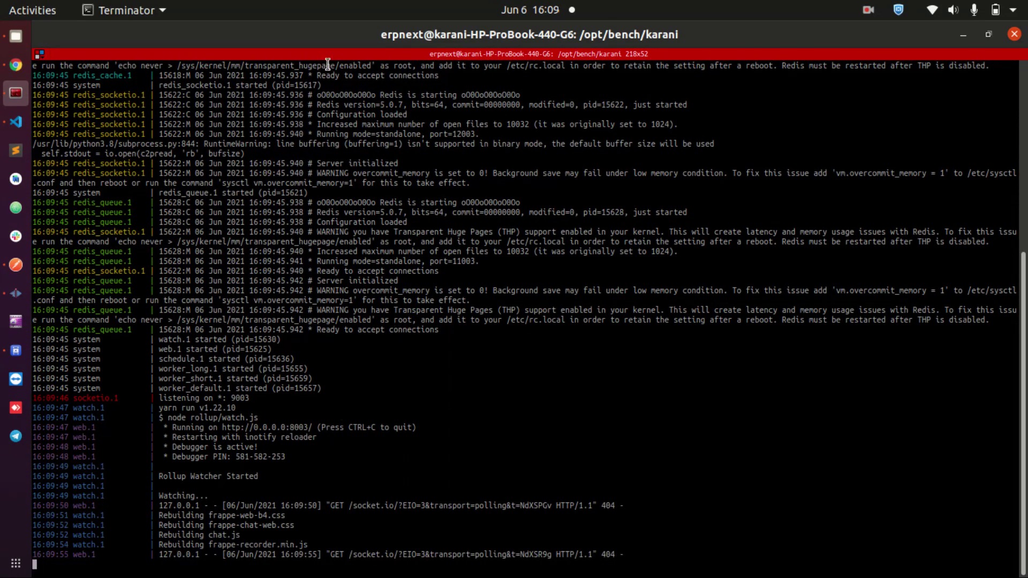
# - Reload the ERPNext Home page in Chrome and scroll through its module sidebar
pyautogui.click(24, 63)
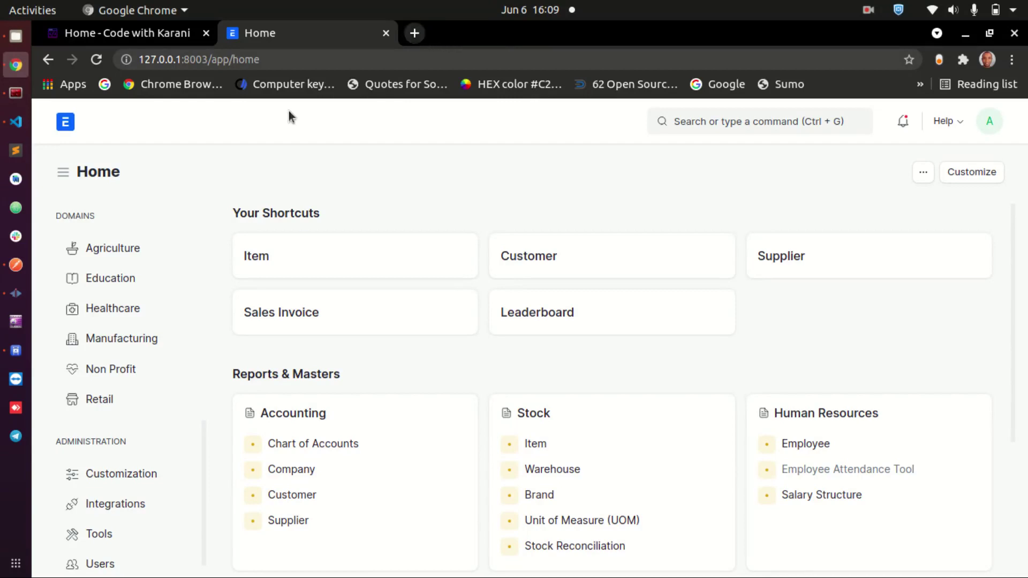
pyautogui.rightClick(189, 146)
pyautogui.click(237, 197)
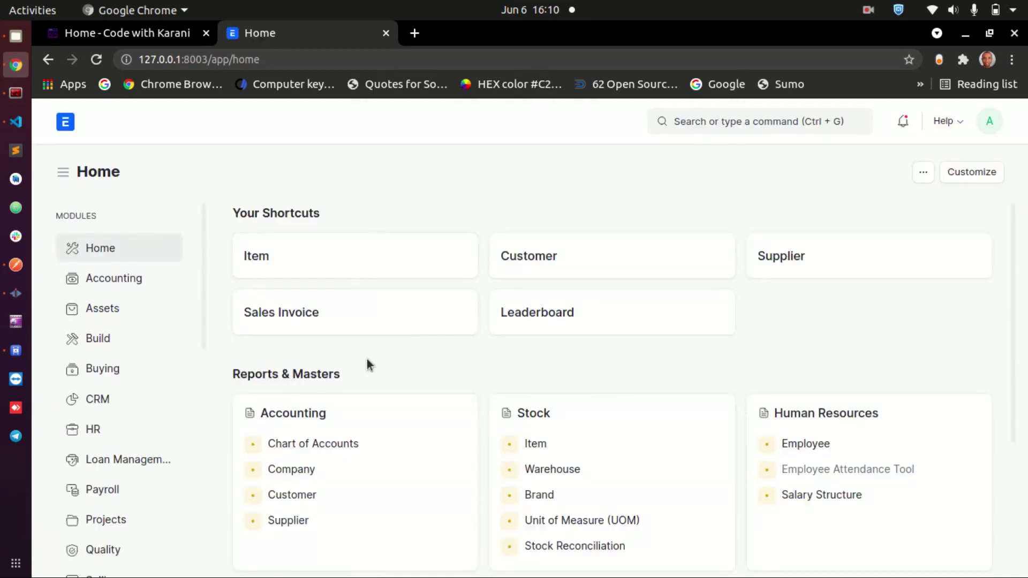
pyautogui.scroll(-3, 369, 362)
pyautogui.scroll(3, 387, 364)
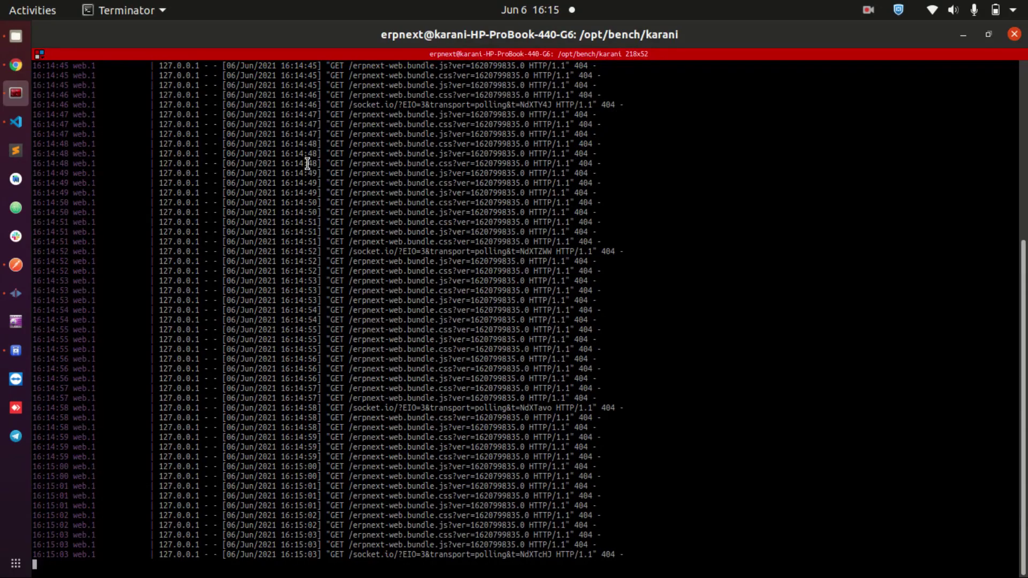
pyautogui.rightClick(304, 157)
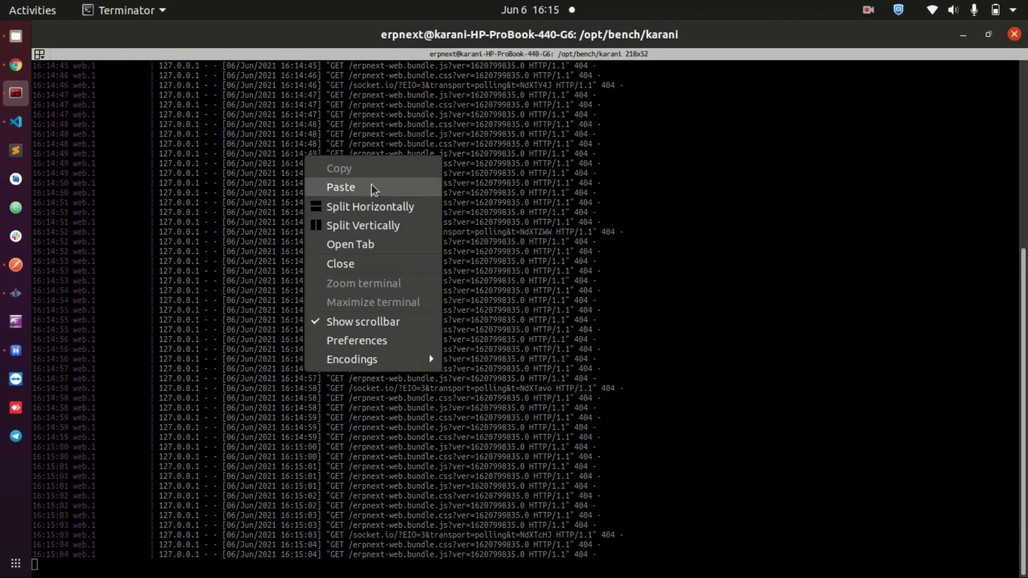
# - Split the terminal vertically and narrow the bench log pane
pyautogui.click(363, 227)
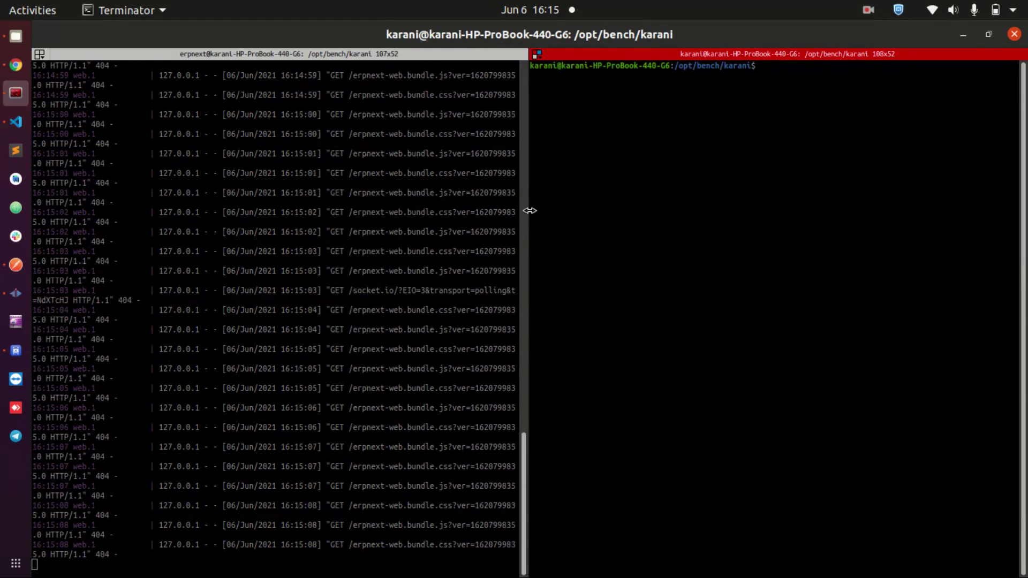
pyautogui.moveTo(529, 210); pyautogui.dragTo(523, 214)
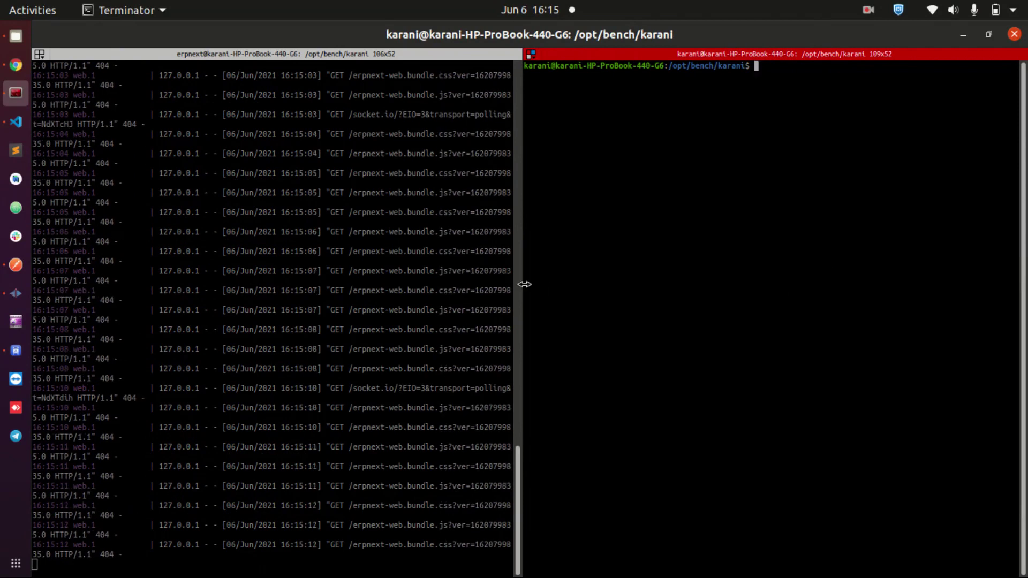
pyautogui.moveTo(525, 284); pyautogui.dragTo(274, 273)
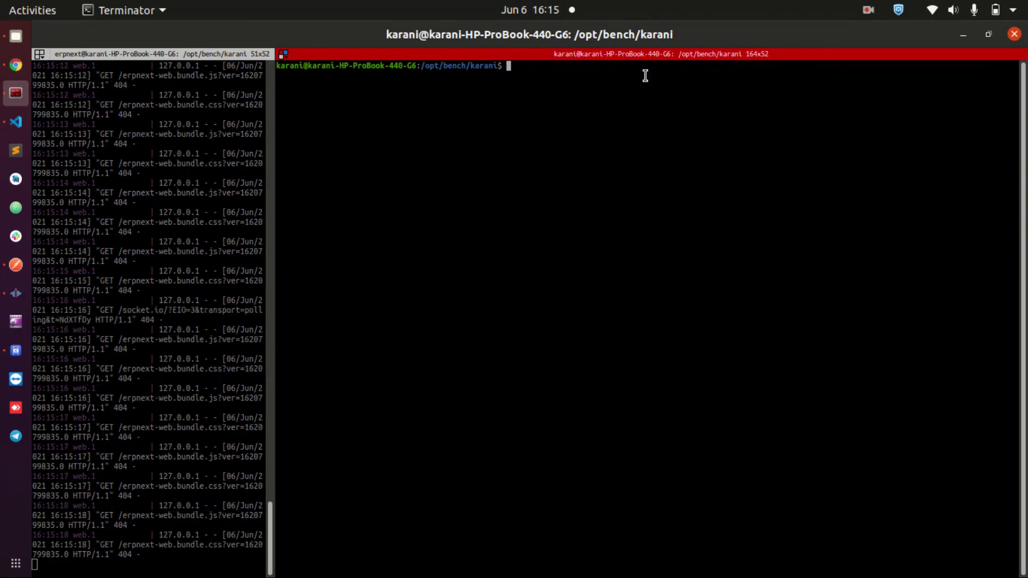
# - Try extra vertical and horizontal splits in the right pane, then close them again
pyautogui.rightClick(440, 93)
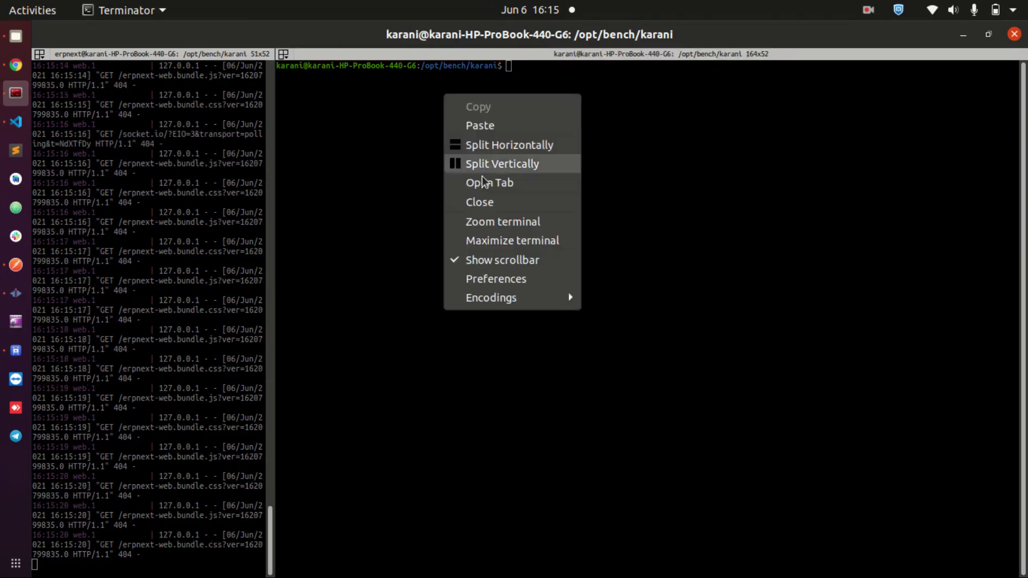
pyautogui.click(481, 167)
pyautogui.rightClick(706, 150)
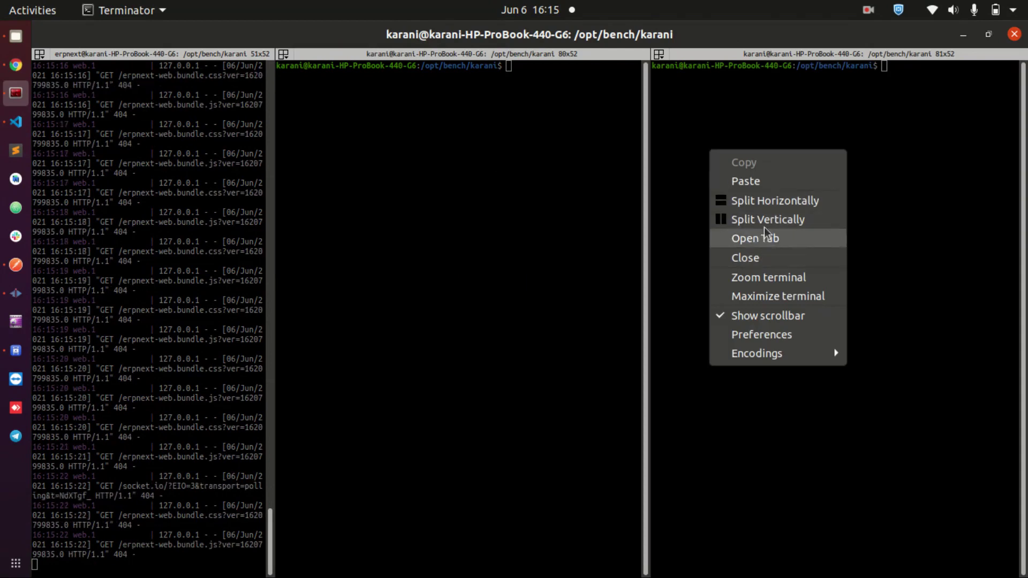
pyautogui.click(770, 201)
pyautogui.rightClick(782, 380)
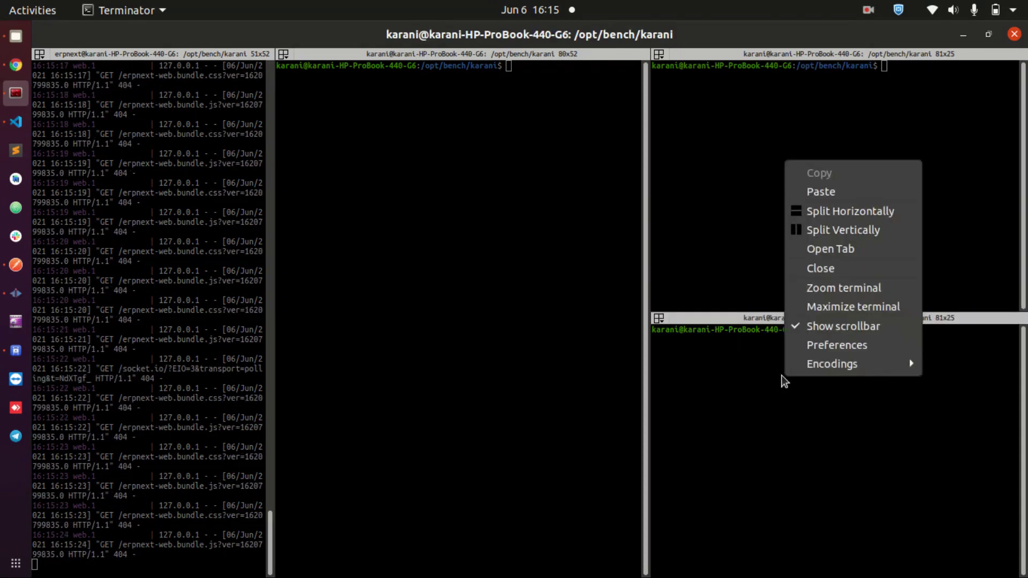
pyautogui.click(820, 268)
pyautogui.rightClick(744, 390)
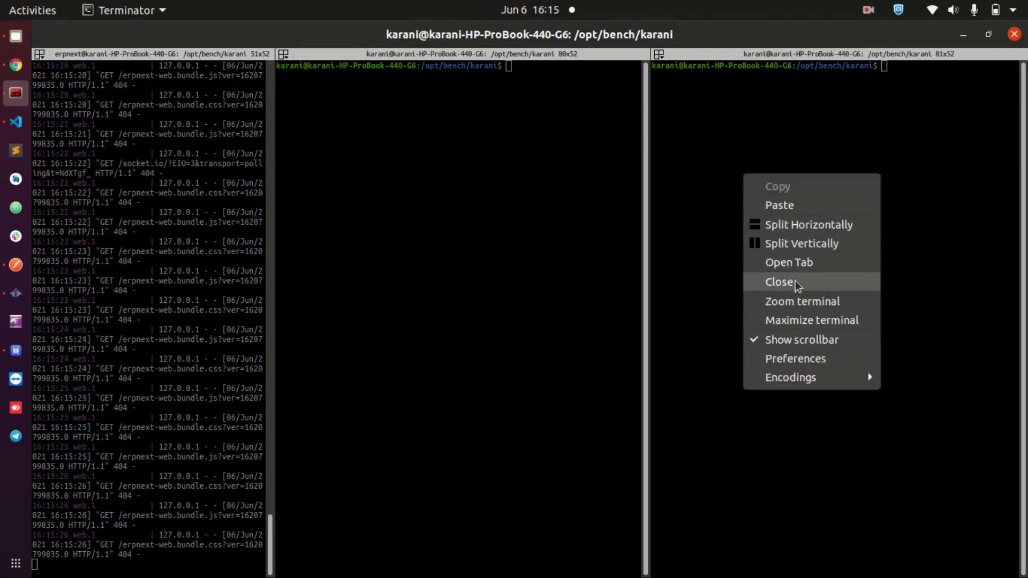
pyautogui.click(834, 283)
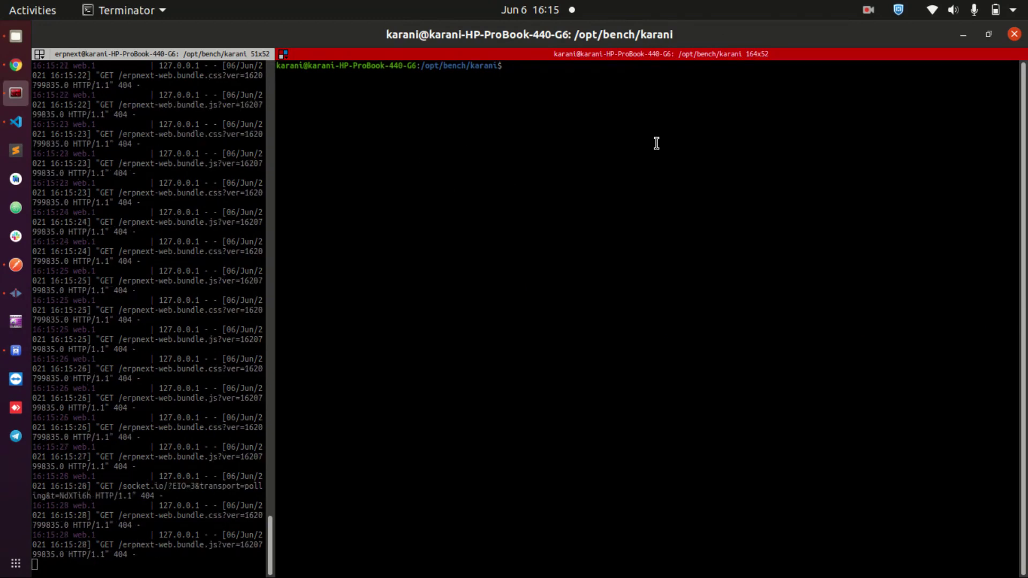
# - Enlarge the shell pane's font with Ctrl++ and widen it further
pyautogui.hotkey('ctrl', '+')
pyautogui.hotkey('ctrl', '+')
pyautogui.hotkey('ctrl', '+')
pyautogui.hotkey('ctrl', '+')
pyautogui.hotkey('ctrl', '+')
pyautogui.hotkey('ctrl', '+')
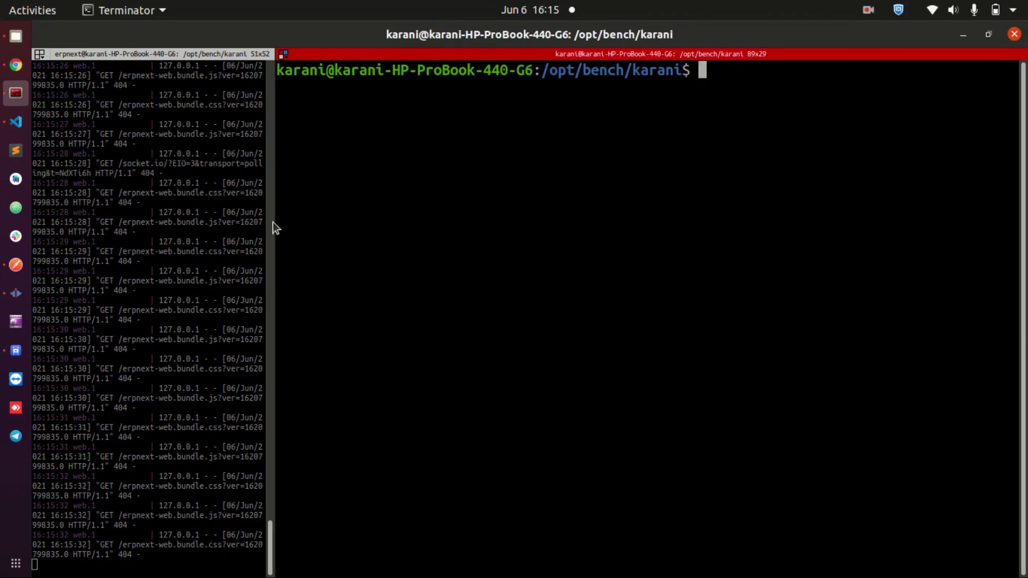
pyautogui.moveTo(275, 222); pyautogui.dragTo(146, 238)
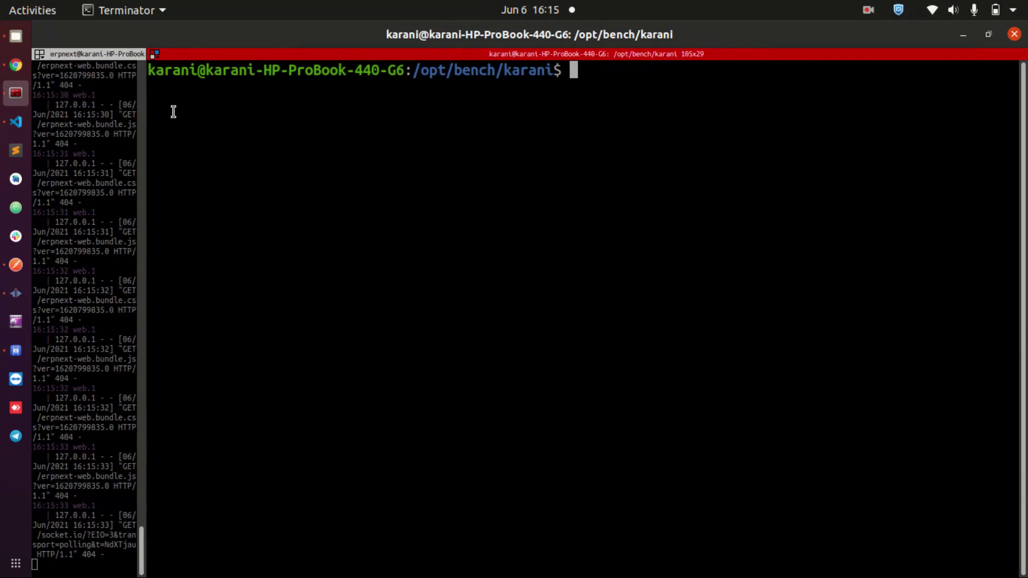
pyautogui.doubleClick(165, 74)
pyautogui.click(294, 88)
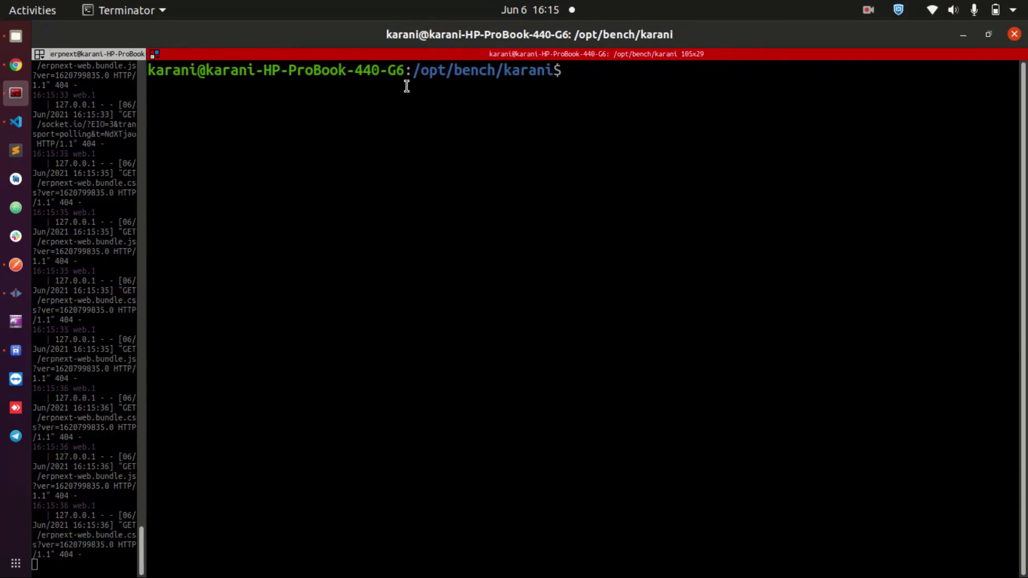
pyautogui.doubleClick(165, 78)
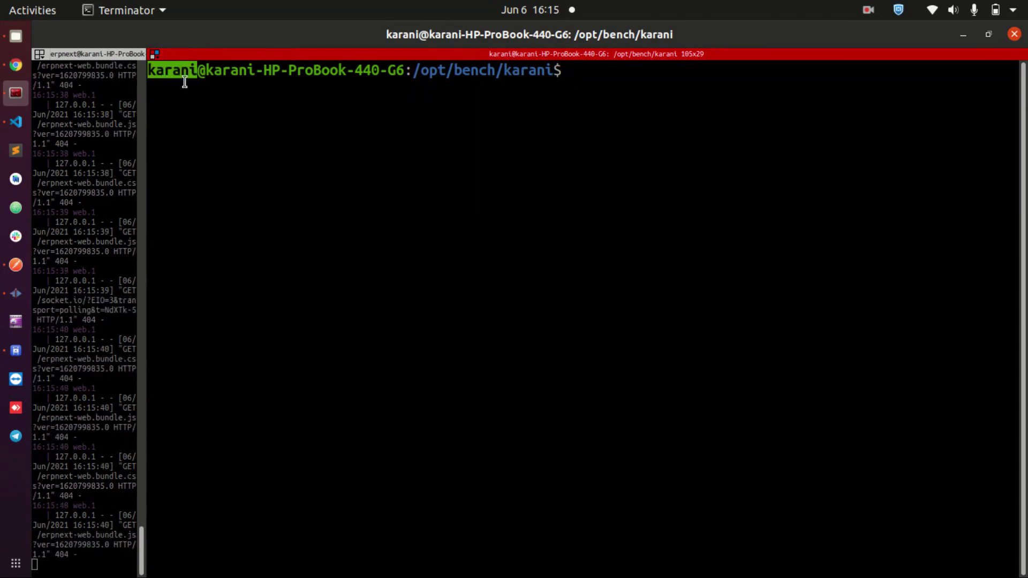
pyautogui.click(600, 112)
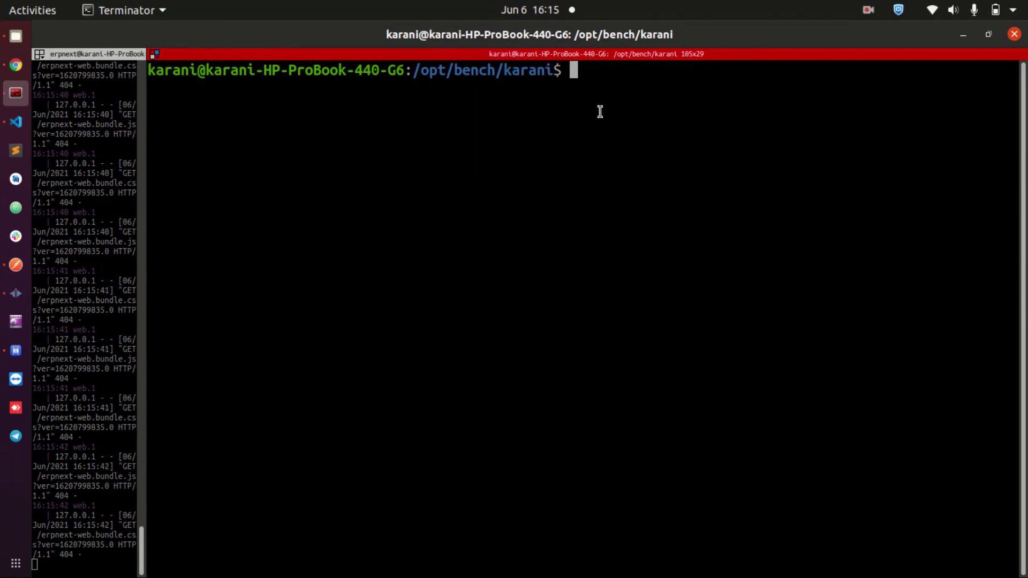
# - Switch to the erpnext user with sudo su - erpnext
pyautogui.write('sudo su ')
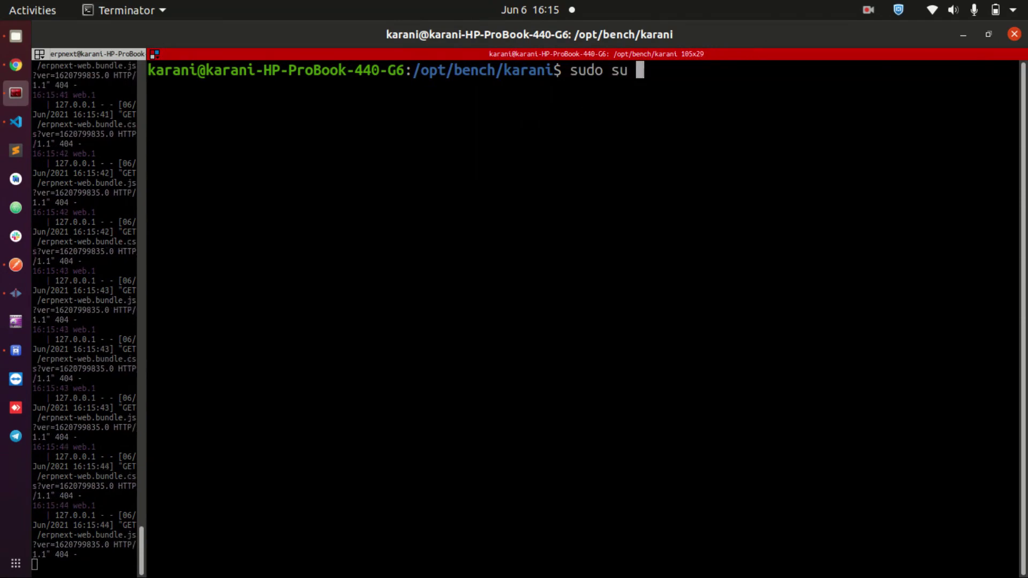
pyautogui.write('- erpnext')
pyautogui.press('Return')
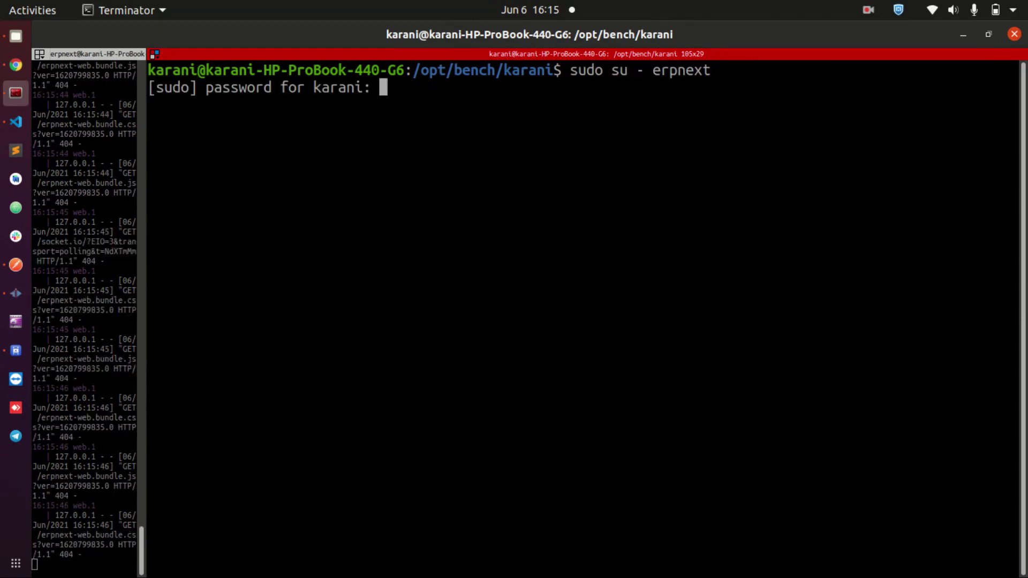
pyautogui.press('Return')
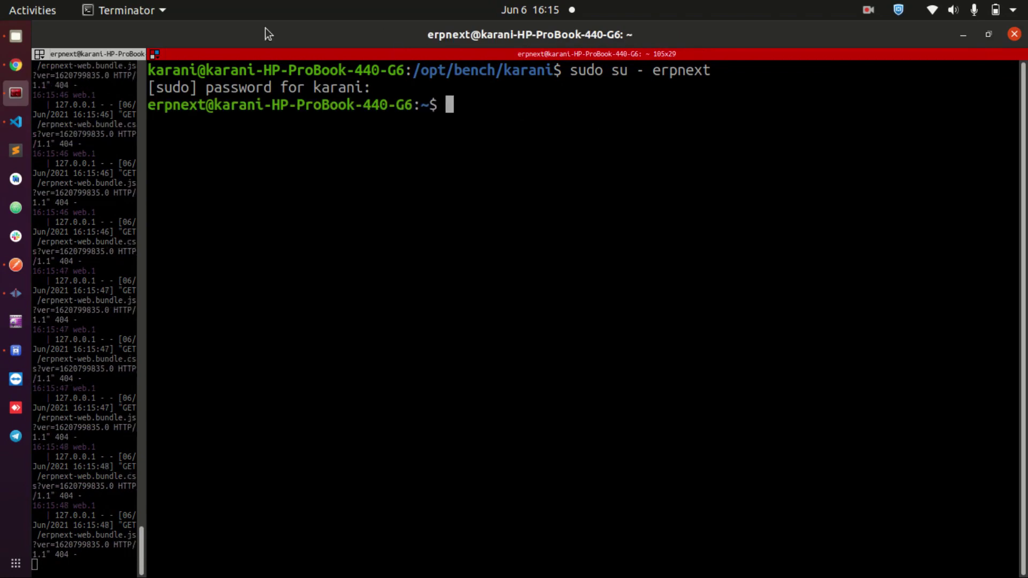
# - Change directory into /opt/bench/karani/
pyautogui.write('cd /')
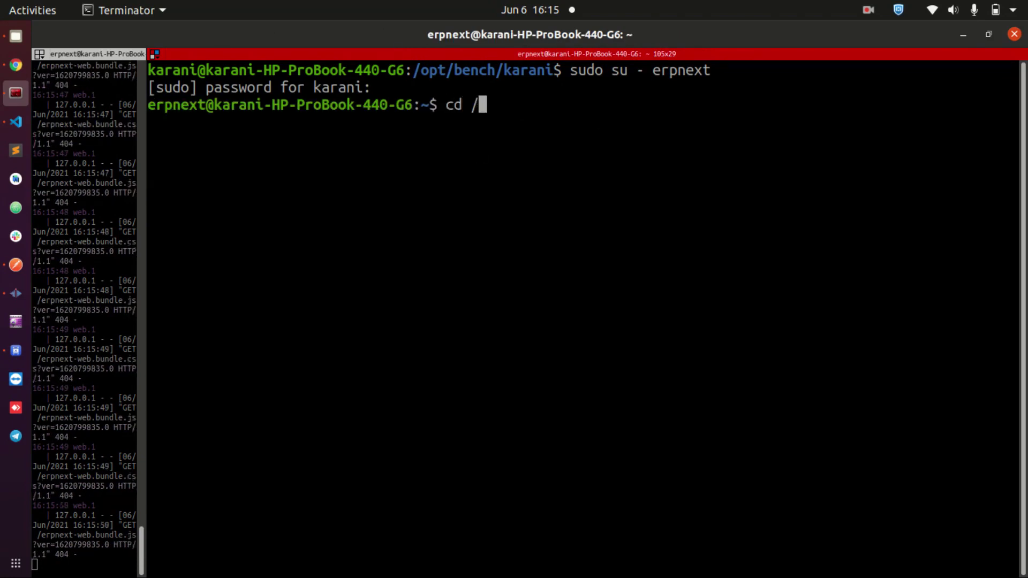
pyautogui.write('opt/bench/')
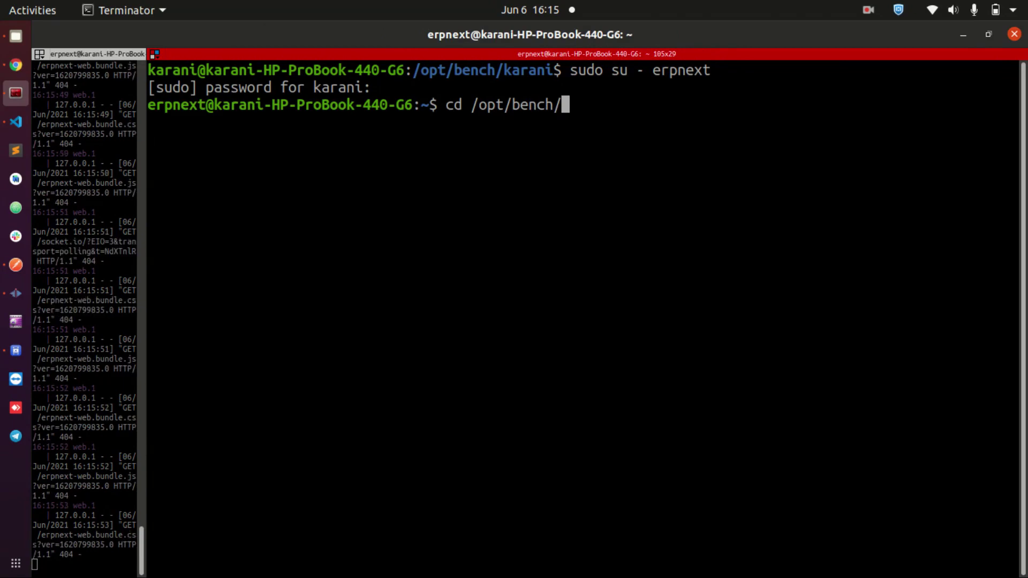
pyautogui.write('erpnext')
pyautogui.press('BackSpace')
pyautogui.press('BackSpace')
pyautogui.press('BackSpace')
pyautogui.press('BackSpace')
pyautogui.press('BackSpace')
pyautogui.press('BackSpace')
pyautogui.press('BackSpace')
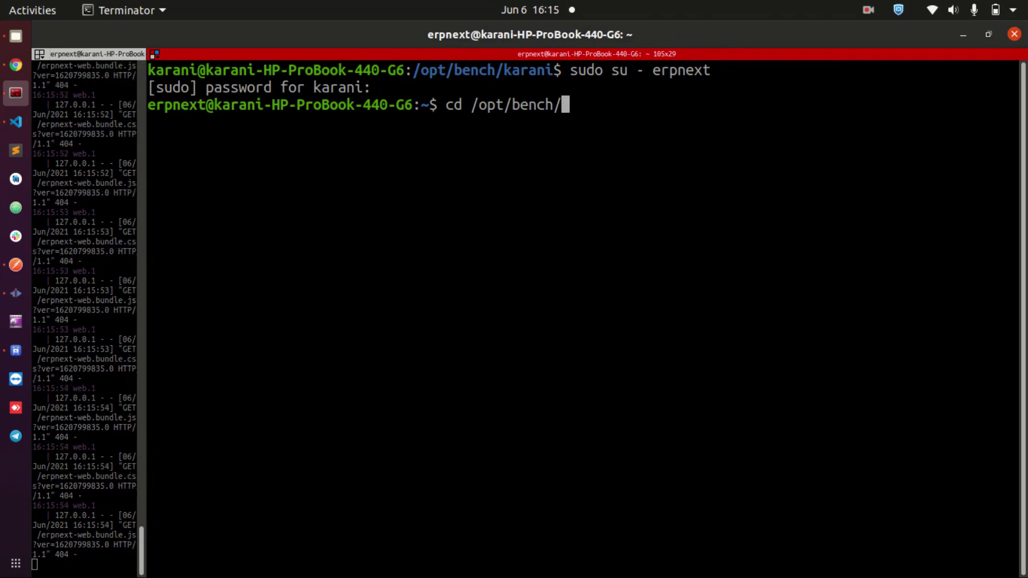
pyautogui.write('karani/')
pyautogui.press('Return')
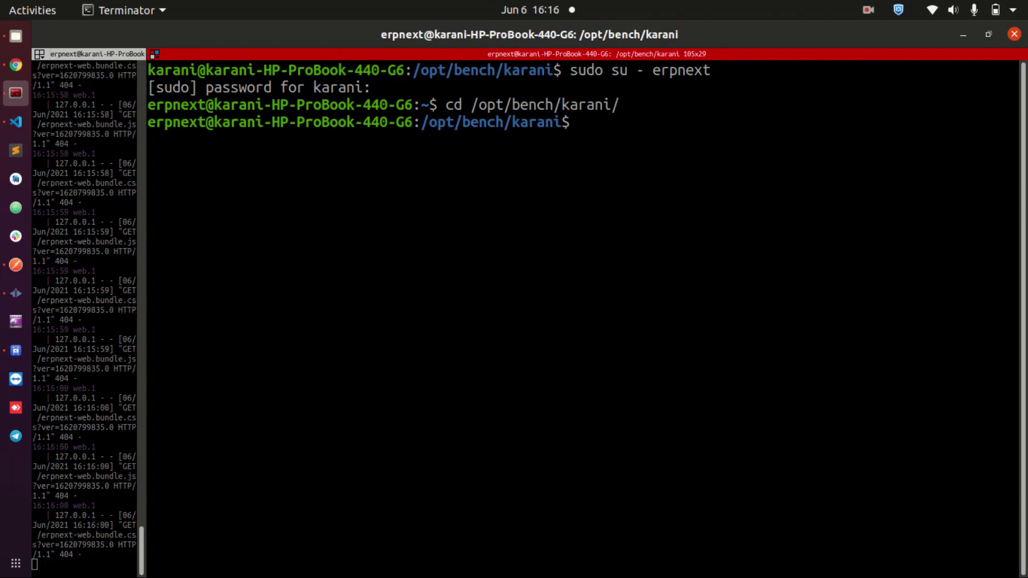
# - Run bench new-app ERPNext_mastery
pyautogui.write('b')
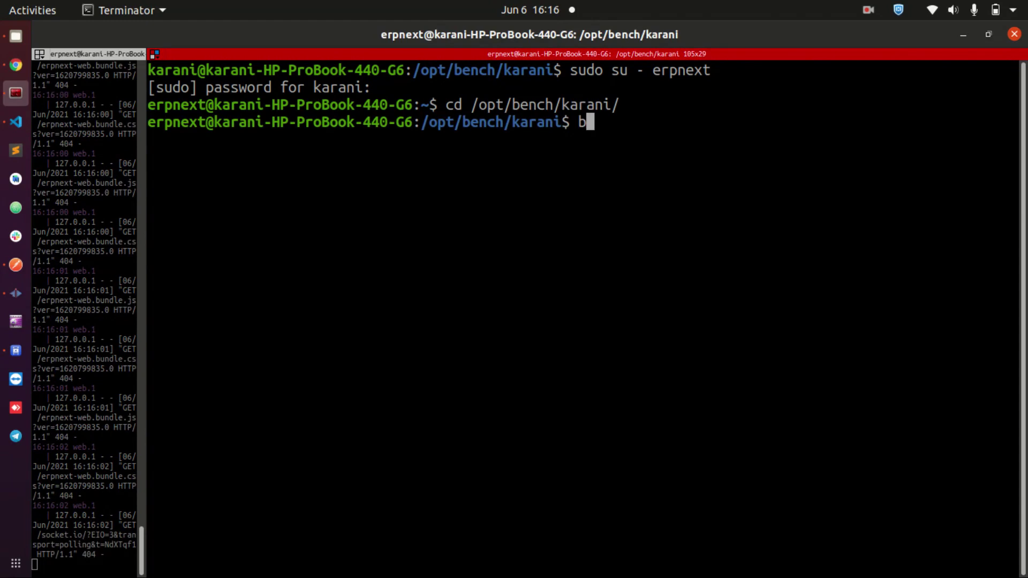
pyautogui.write('ench new-app ')
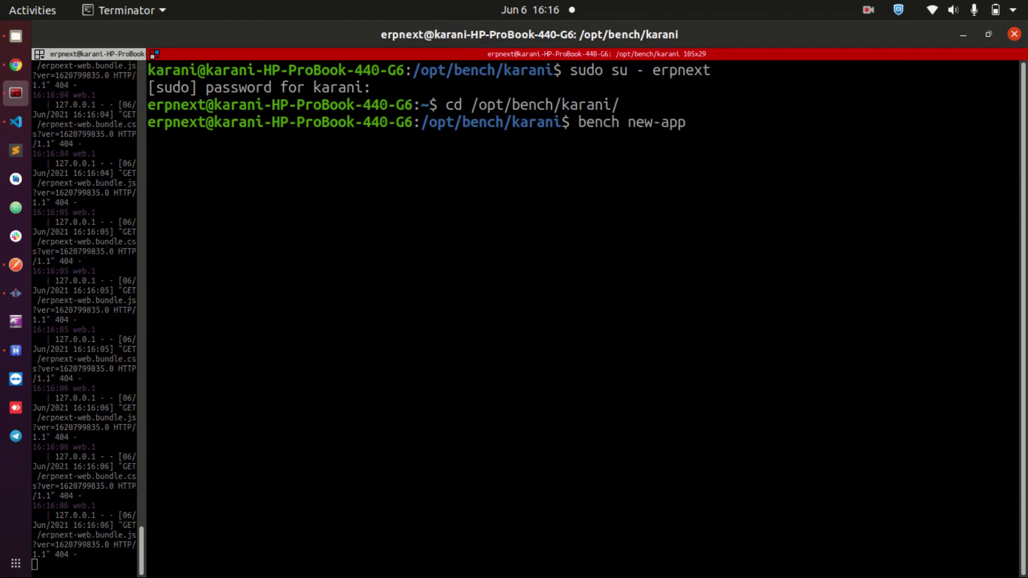
pyautogui.write('N')
pyautogui.press('BackSpace')
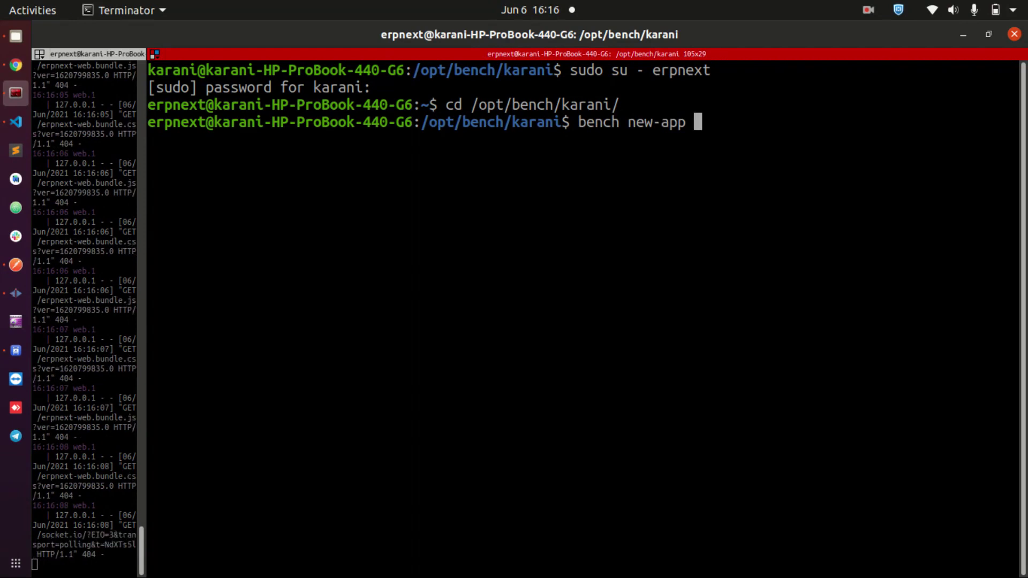
pyautogui.write('ERPNext_ma')
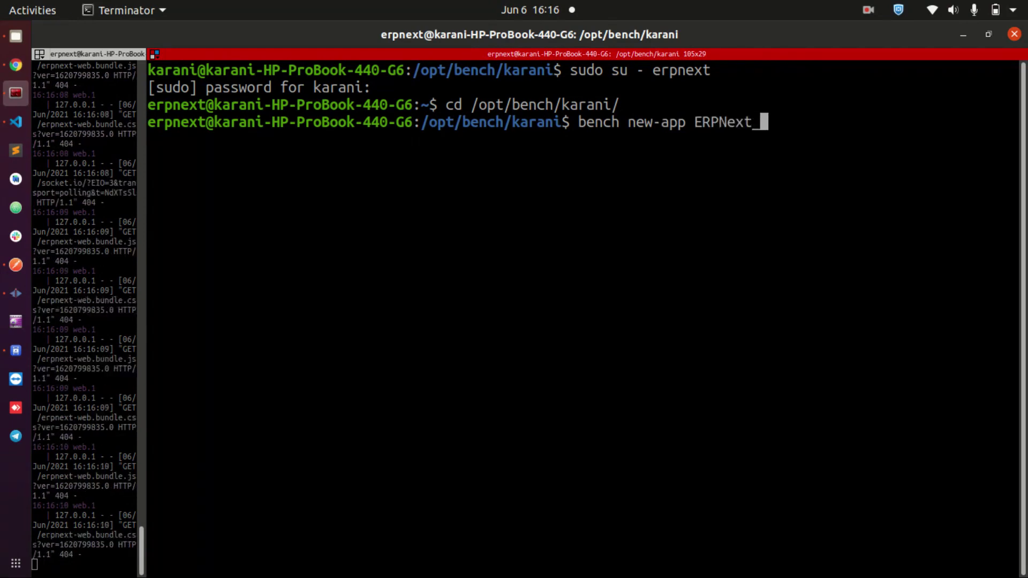
pyautogui.press('BackSpace')
pyautogui.press('BackSpace')
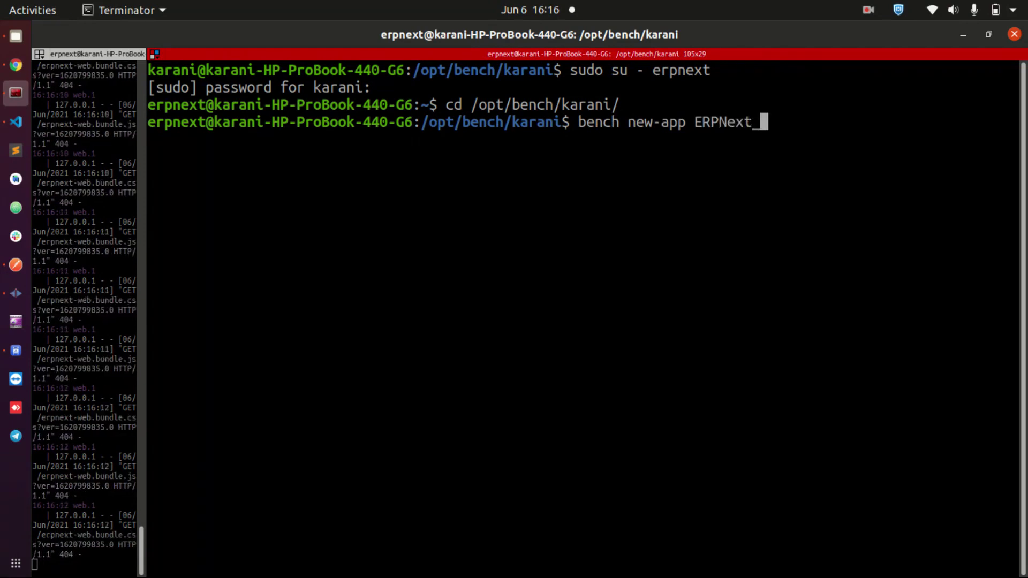
pyautogui.write('mastery')
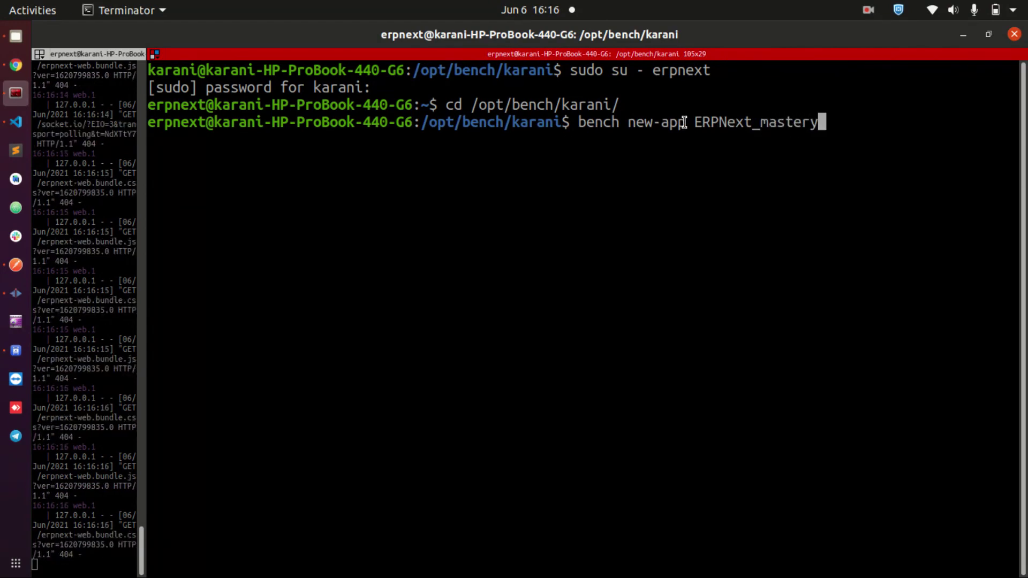
pyautogui.moveTo(693, 122); pyautogui.dragTo(818, 121)
pyautogui.click(818, 121)
pyautogui.doubleClick(726, 123)
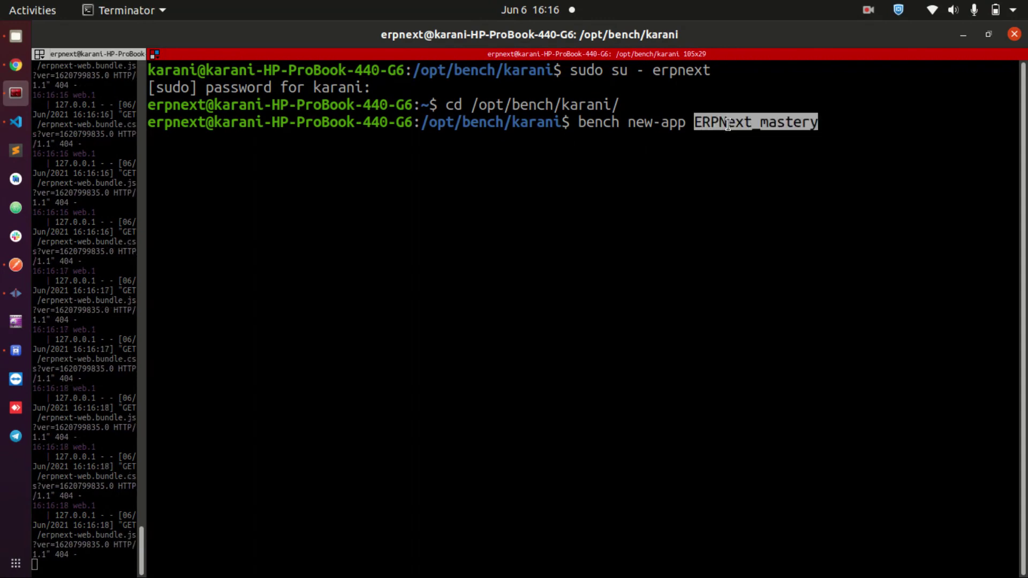
pyautogui.click(931, 133)
pyautogui.press('Return')
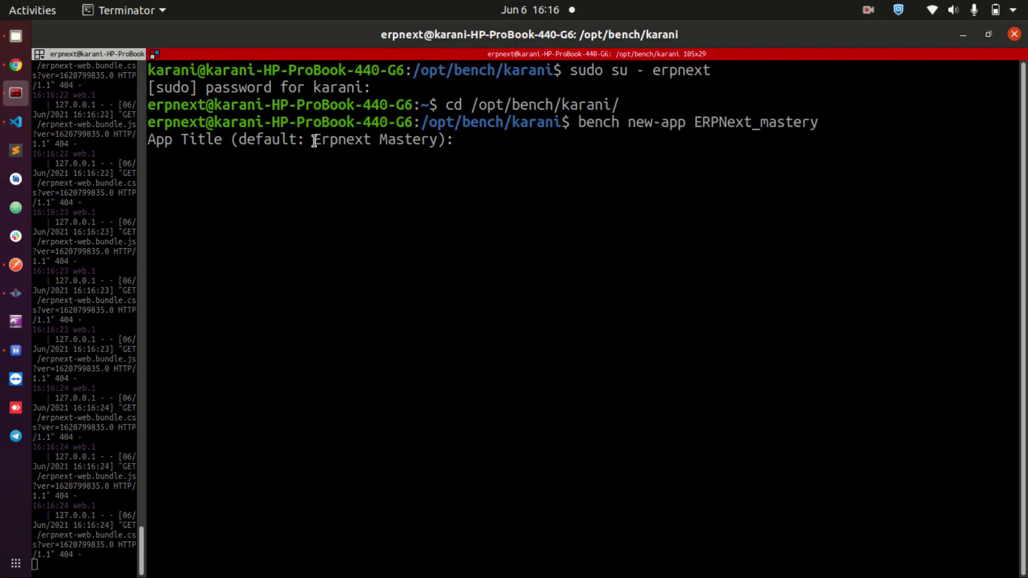
# - Accept the default title Erpnext Mastery and set the description to 'ERPNext API Series'
pyautogui.moveTo(318, 141); pyautogui.dragTo(442, 141)
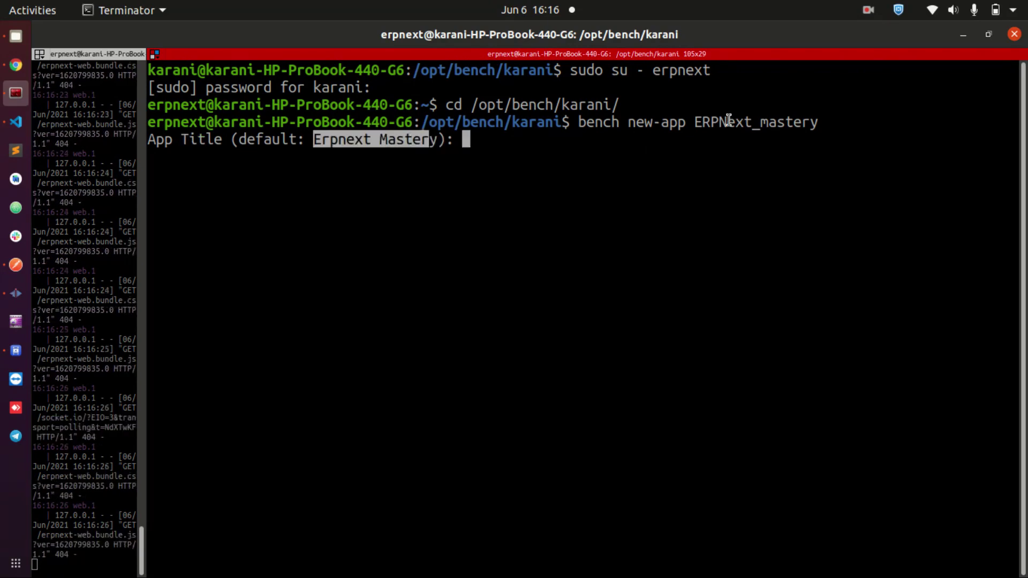
pyautogui.click(518, 139)
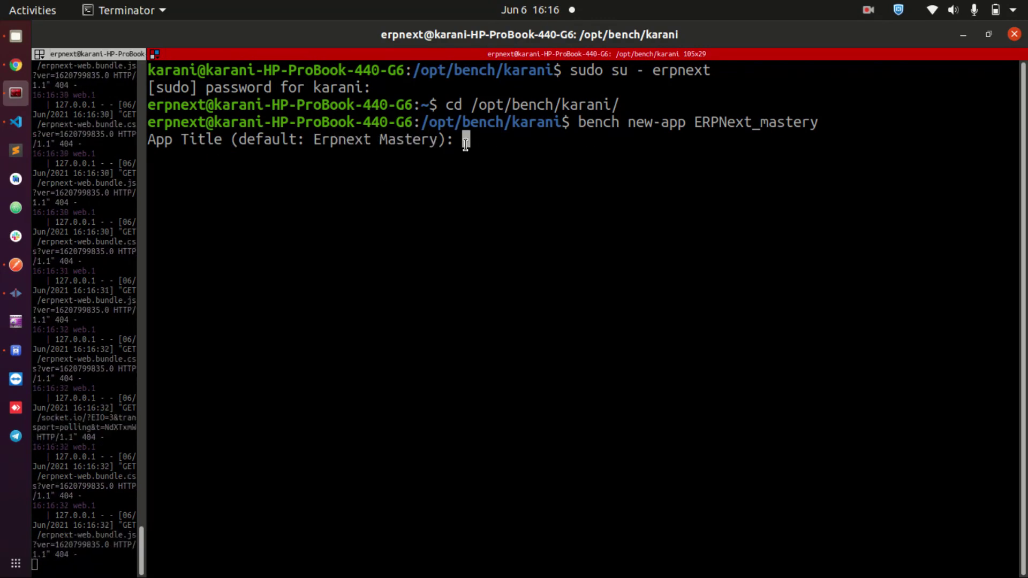
pyautogui.press('Return')
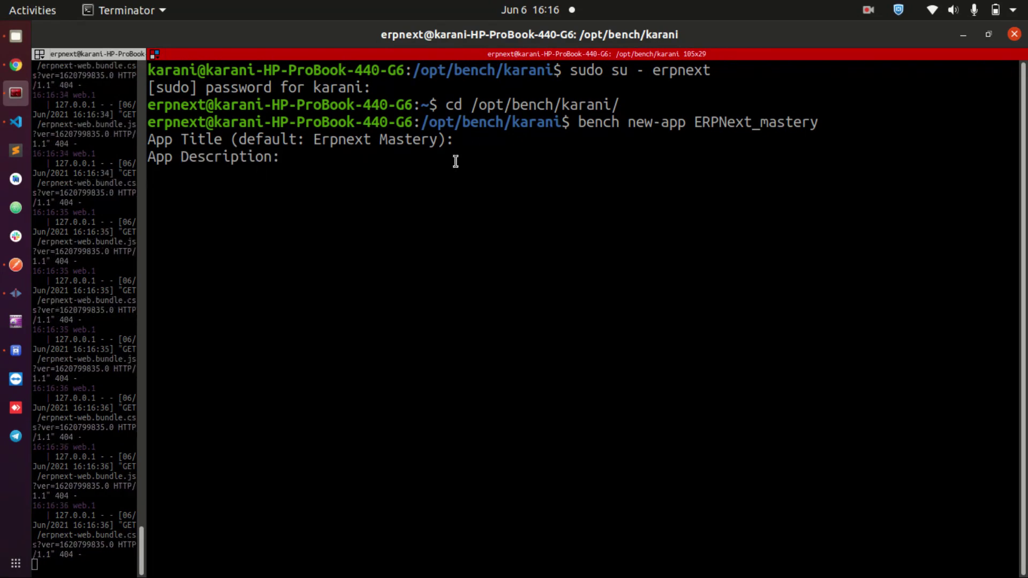
pyautogui.write('API')
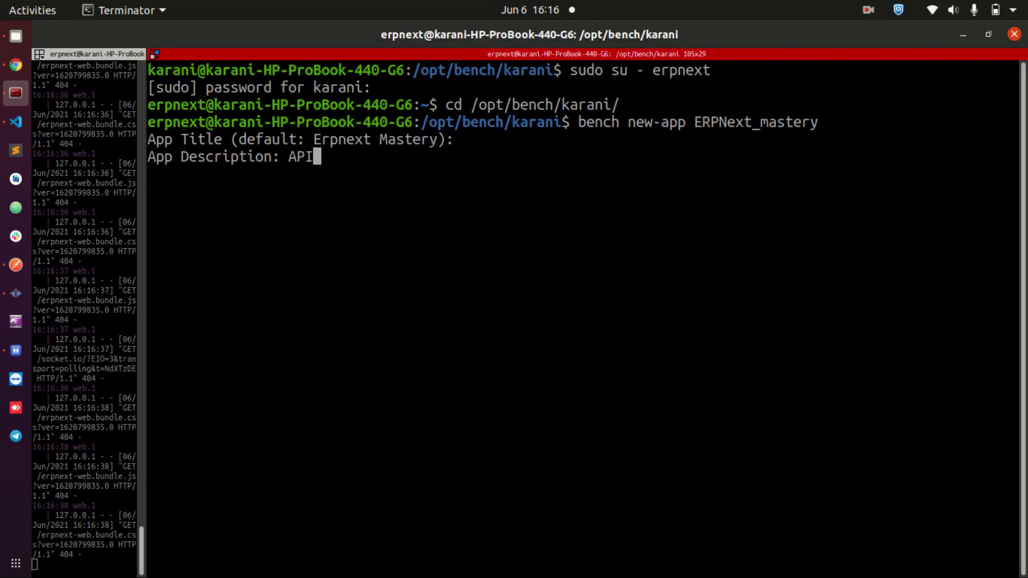
pyautogui.press('BackSpace')
pyautogui.press('BackSpace')
pyautogui.press('BackSpace')
pyautogui.write('ERP')
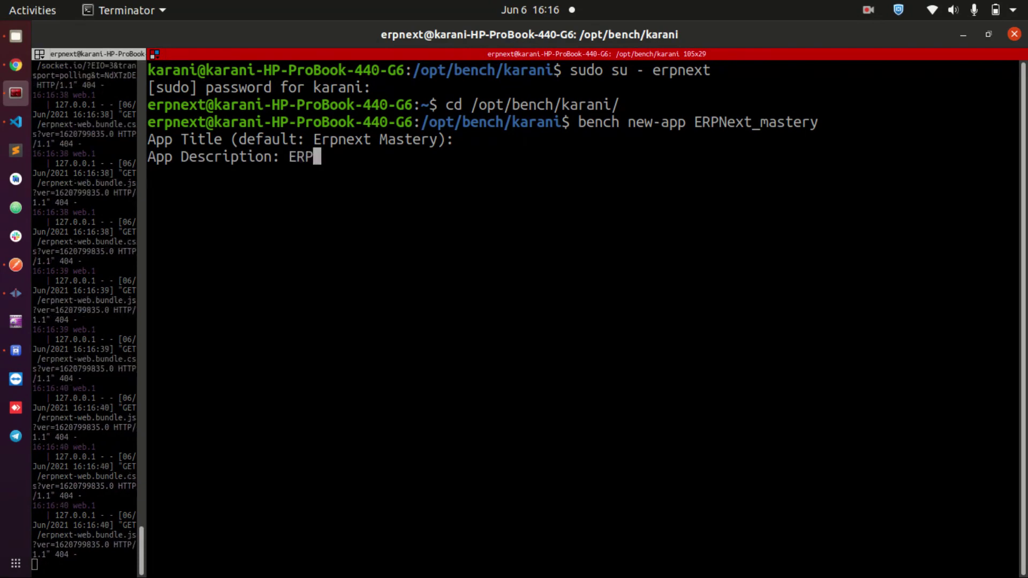
pyautogui.write('Next')
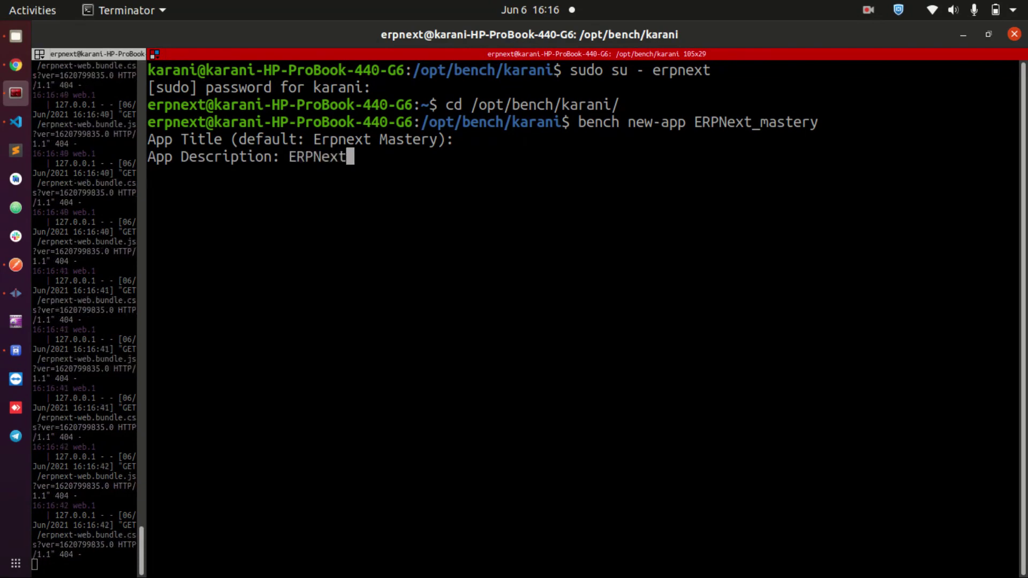
pyautogui.write(' API Series')
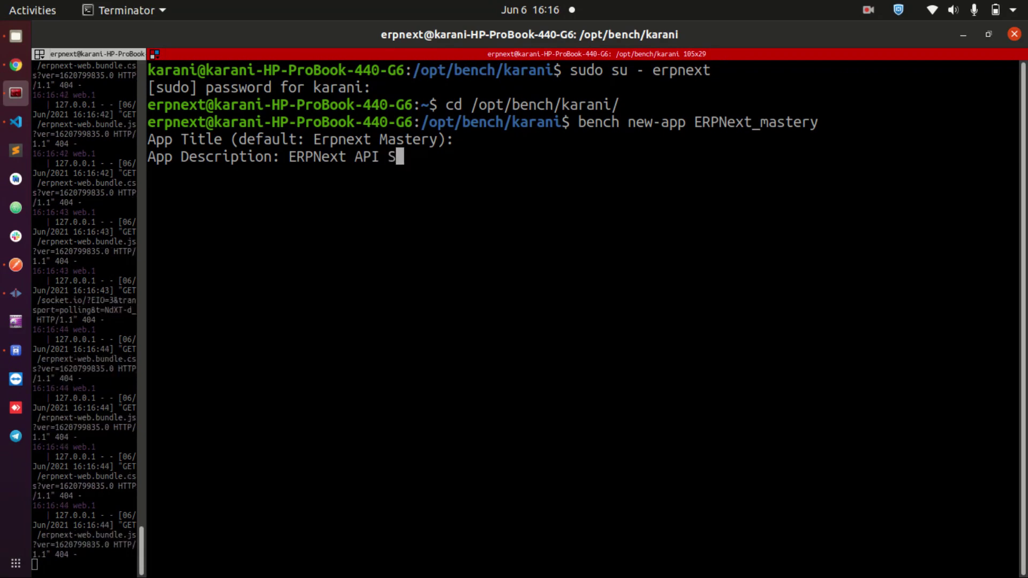
pyautogui.press('Left')
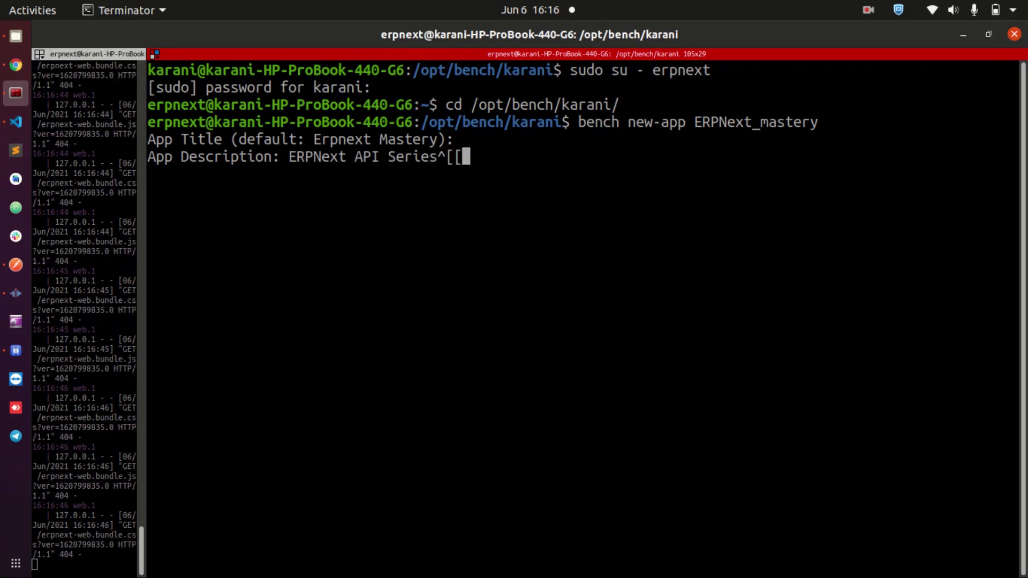
pyautogui.press('BackSpace')
pyautogui.press('BackSpace')
pyautogui.press('BackSpace')
pyautogui.write('s')
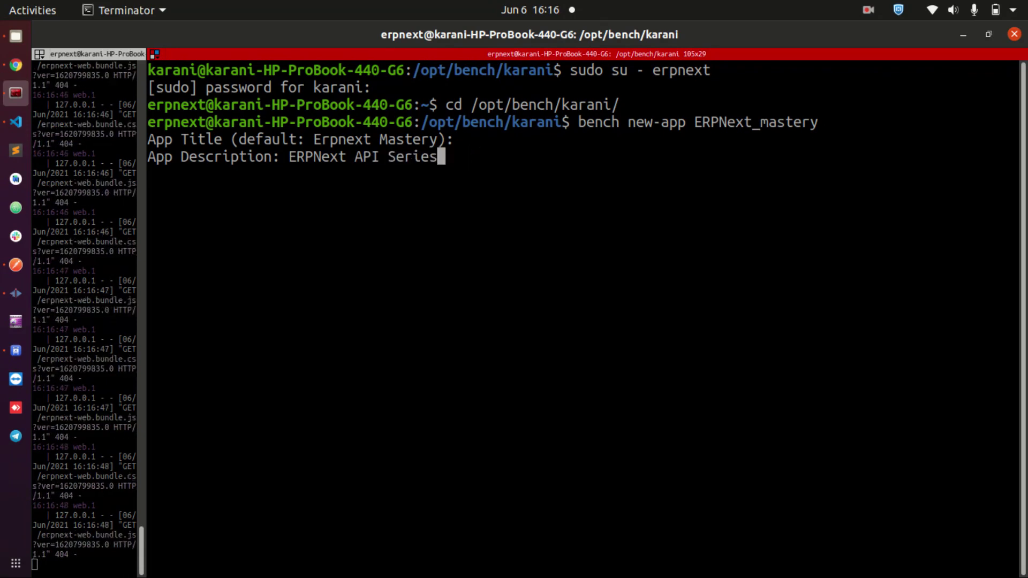
pyautogui.press('Return')
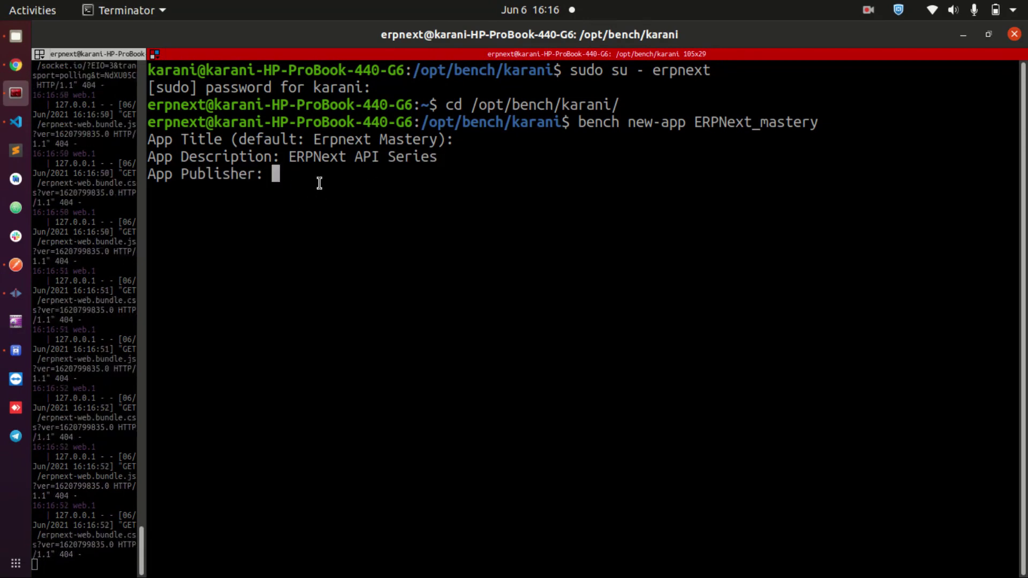
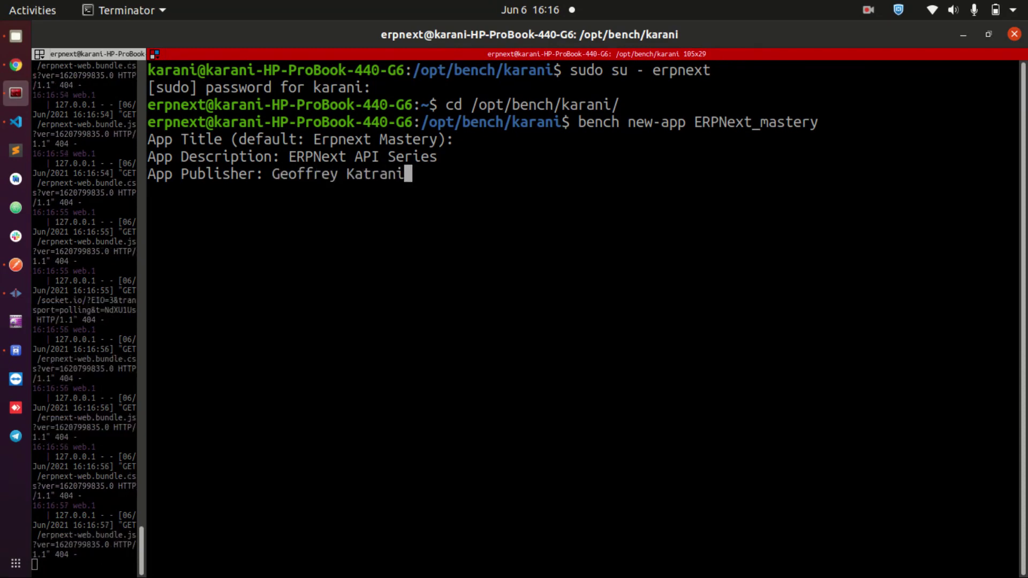
# - Type the publisher's name and correct its misspelled ending
pyautogui.press('Left')
pyautogui.press('Left')
pyautogui.press('Left')
pyautogui.press('BackSpace')
pyautogui.press('BackSpace')
pyautogui.press('BackSpace')
pyautogui.press('BackSpace')
pyautogui.press('BackSpace')
pyautogui.press('BackSpace')
pyautogui.press('BackSpace')
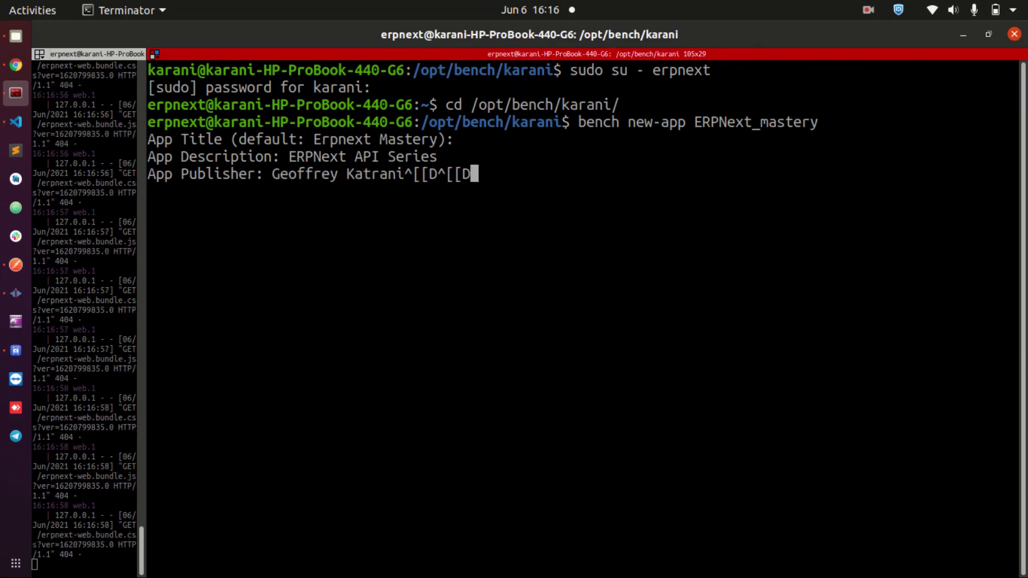
pyautogui.press('BackSpace')
pyautogui.press('BackSpace')
pyautogui.press('BackSpace')
pyautogui.press('BackSpace')
pyautogui.press('BackSpace')
pyautogui.press('BackSpace')
pyautogui.press('BackSpace')
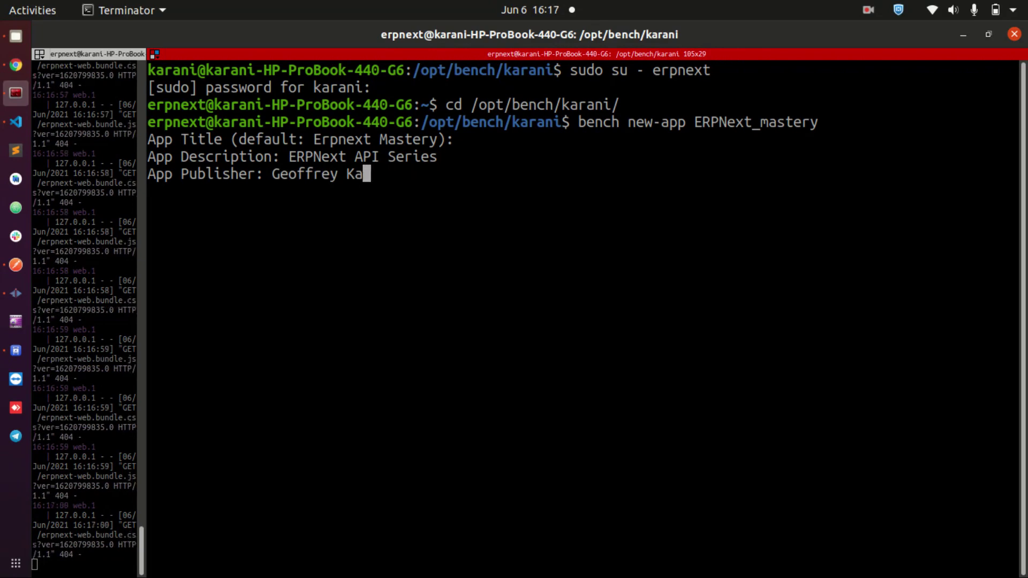
# - Finish the publisher name and enter the author's e-mail address
pyautogui.write('rani')
pyautogui.press('Return')
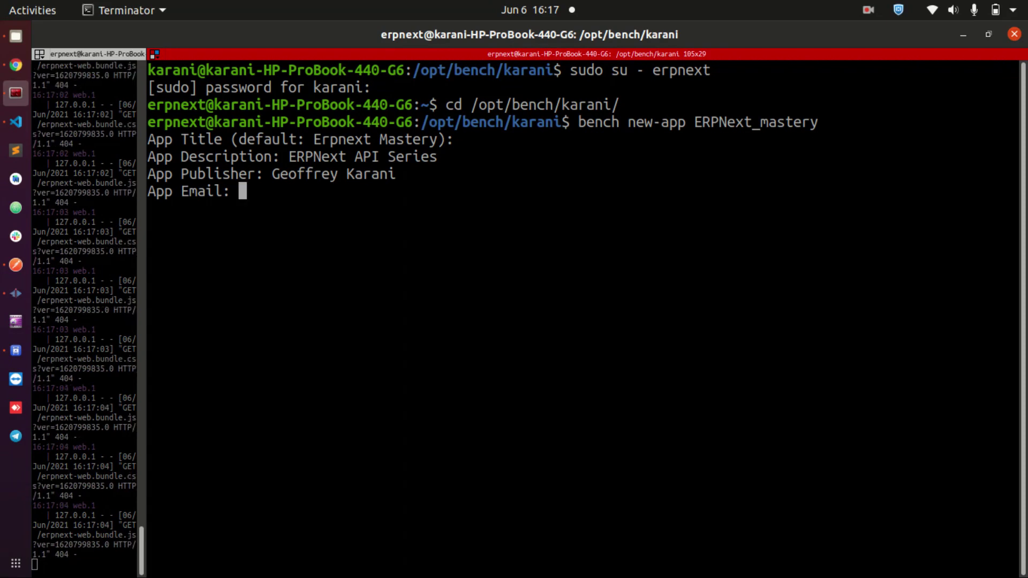
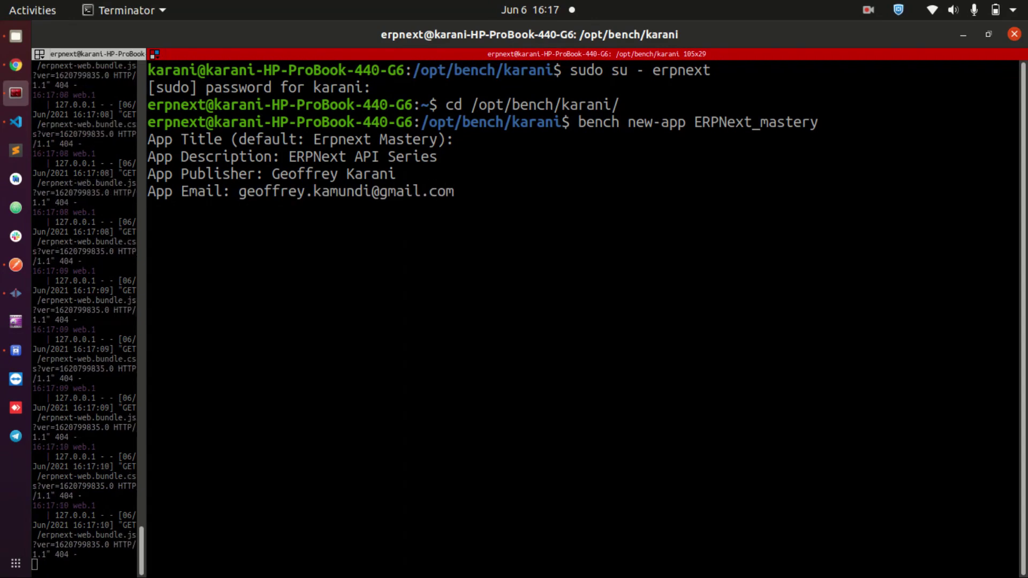
pyautogui.press('Return')
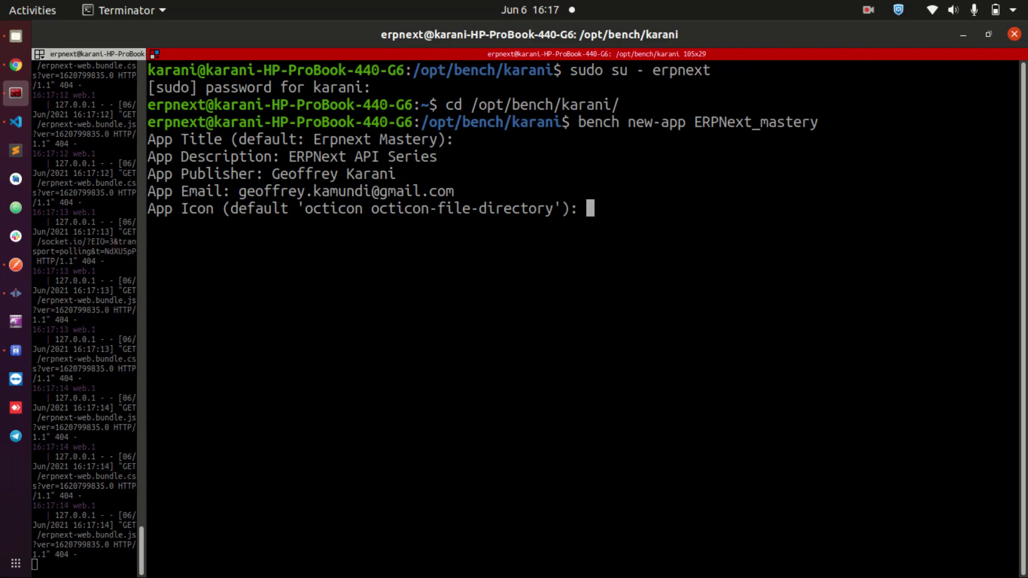
# - Accept the default app icon, app colour and MIT licence
pyautogui.press('Return')
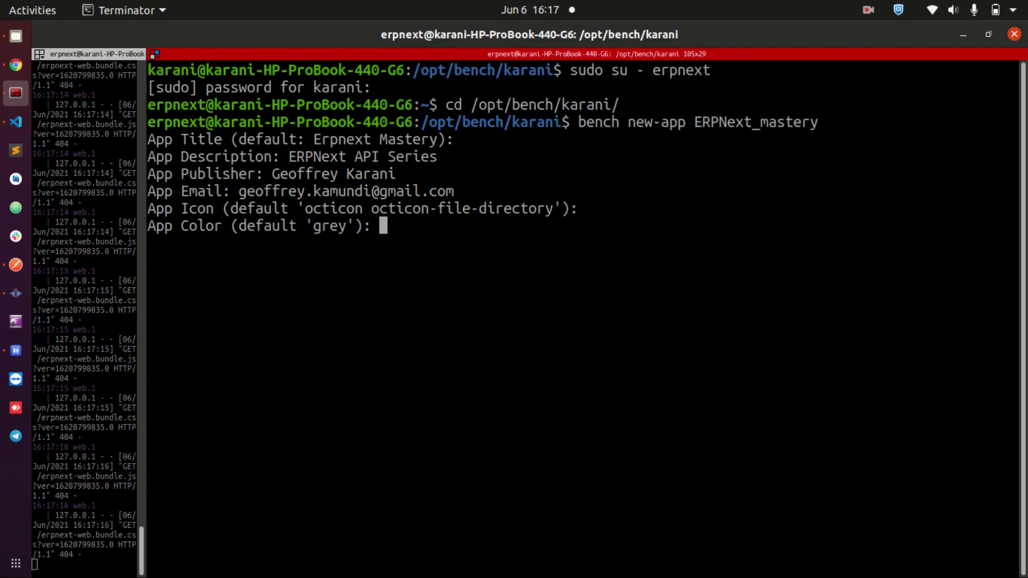
pyautogui.press('Return')
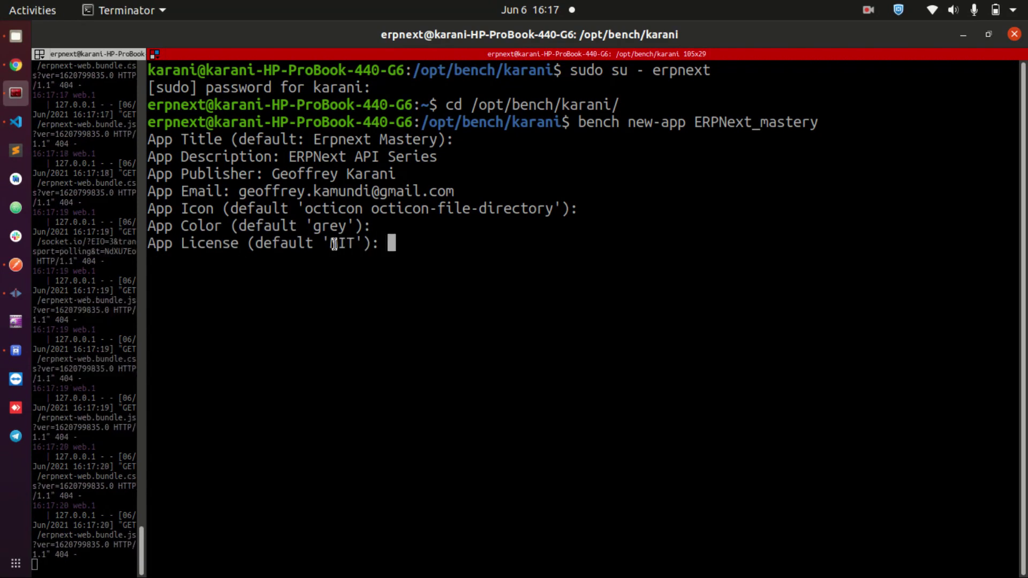
pyautogui.moveTo(328, 243); pyautogui.dragTo(354, 243)
pyautogui.click(355, 243)
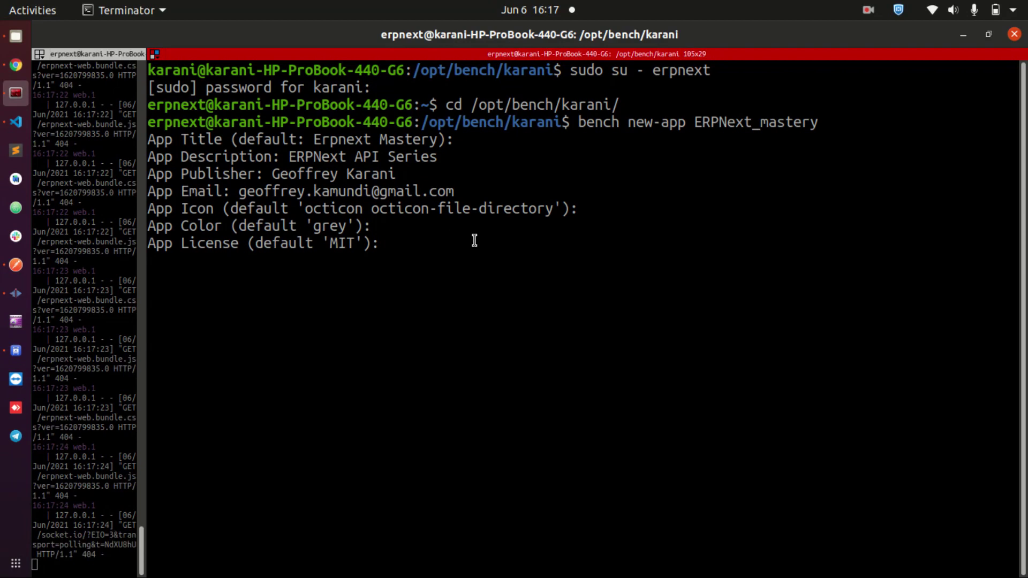
pyautogui.press('Return')
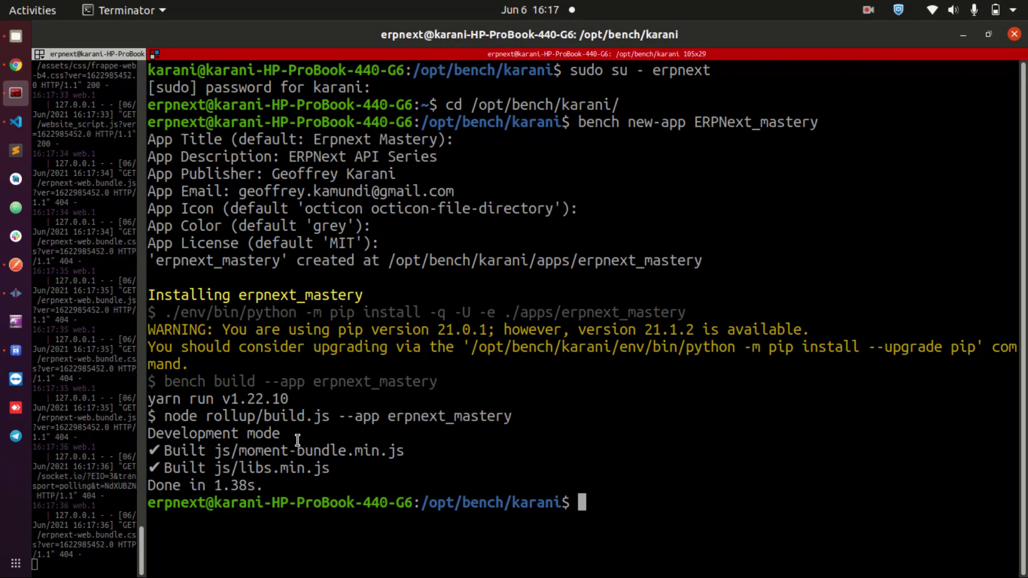
# - Highlight the 'Done in 1.38s.' build completion line, then deselect it
pyautogui.moveTo(158, 486); pyautogui.dragTo(275, 483)
pyautogui.click(392, 460)
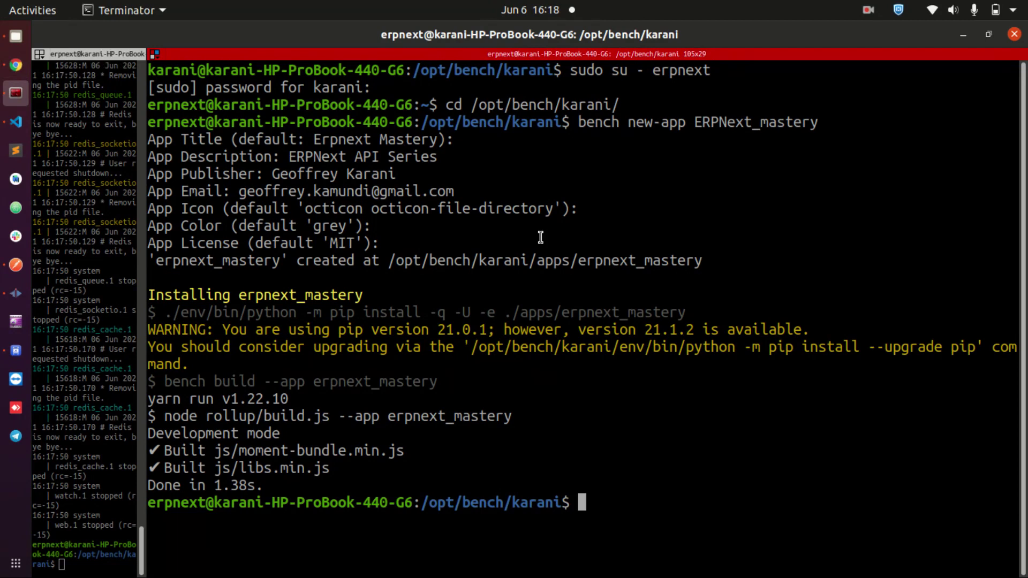
# - Run bench --site karani install-app ERPNext_mastery, using a copy-pasted app name
pyautogui.write('bench ')
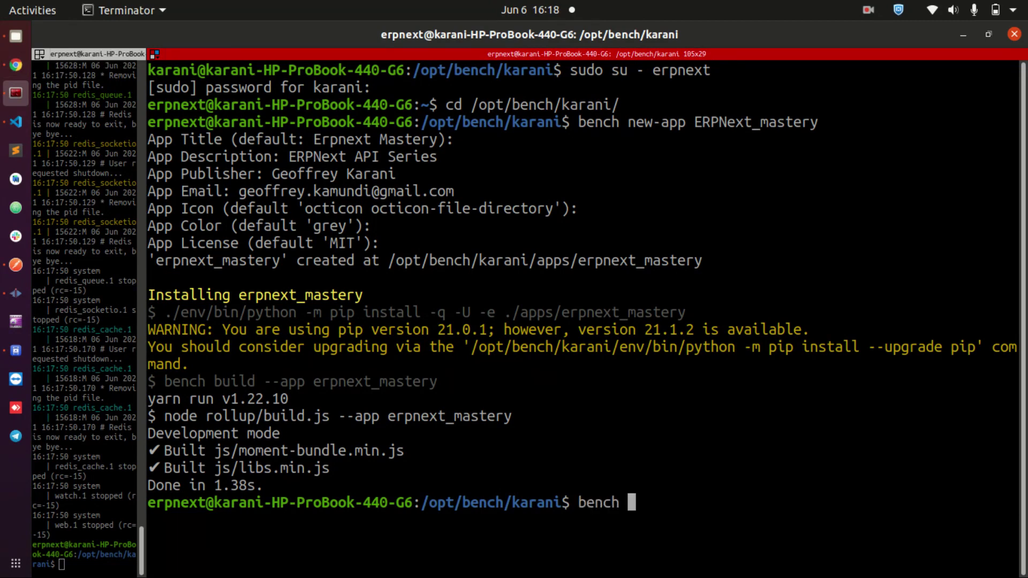
pyautogui.write('--site k')
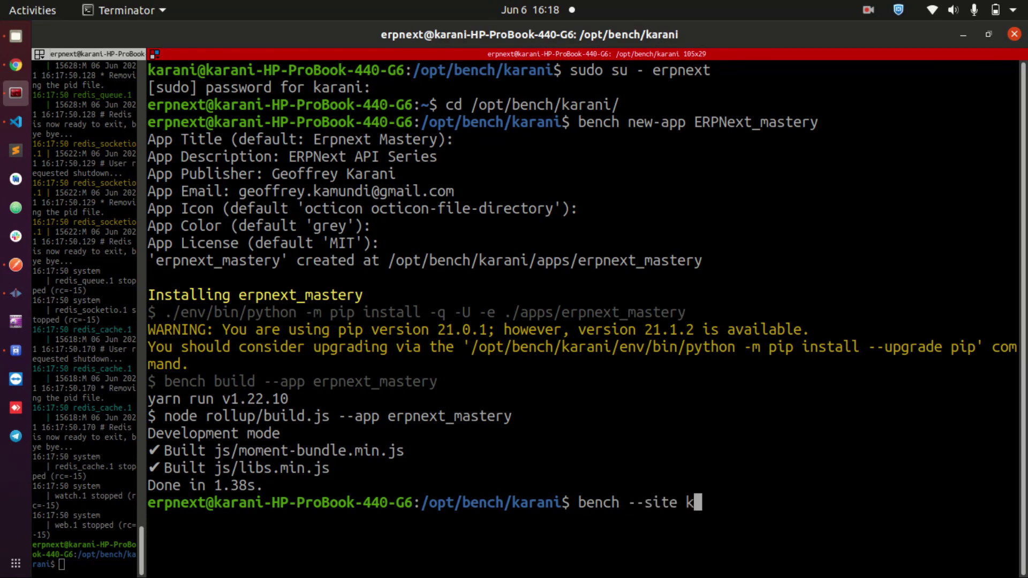
pyautogui.write('arani install')
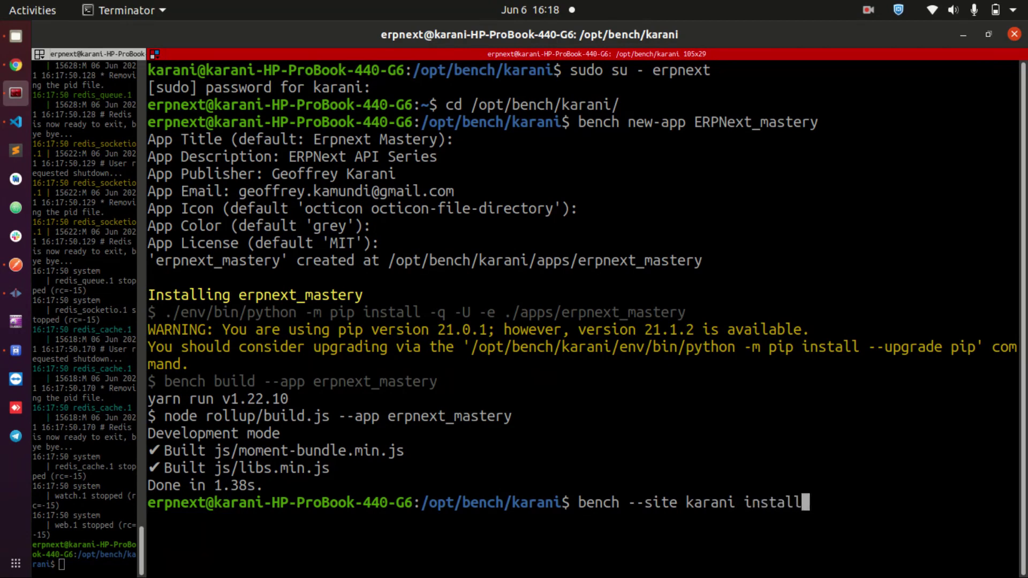
pyautogui.write('-app')
pyautogui.moveTo(693, 122); pyautogui.dragTo(818, 122)
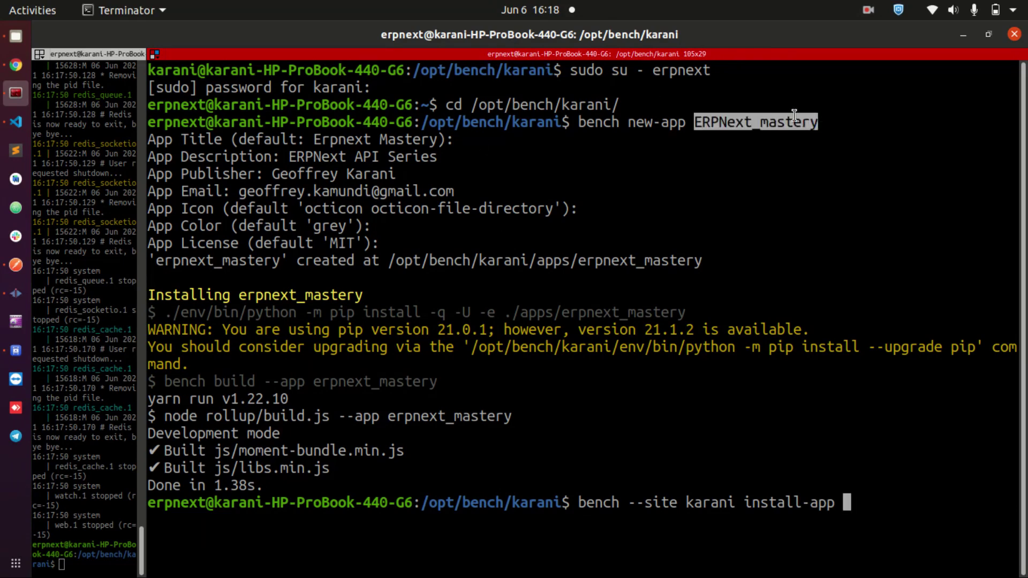
pyautogui.rightClick(770, 115)
pyautogui.click(804, 129)
pyautogui.click(898, 445)
pyautogui.rightClick(899, 446)
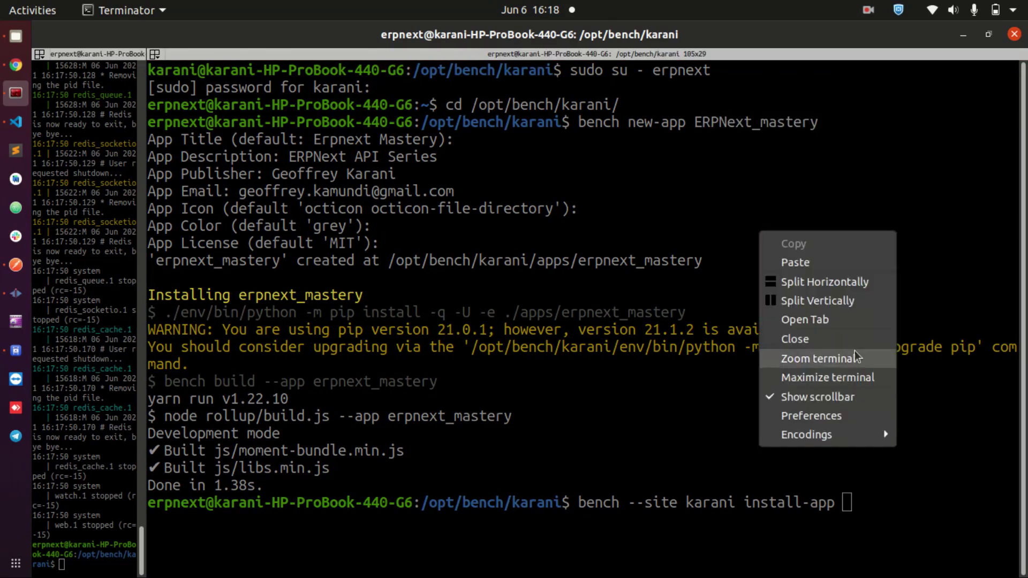
pyautogui.click(825, 261)
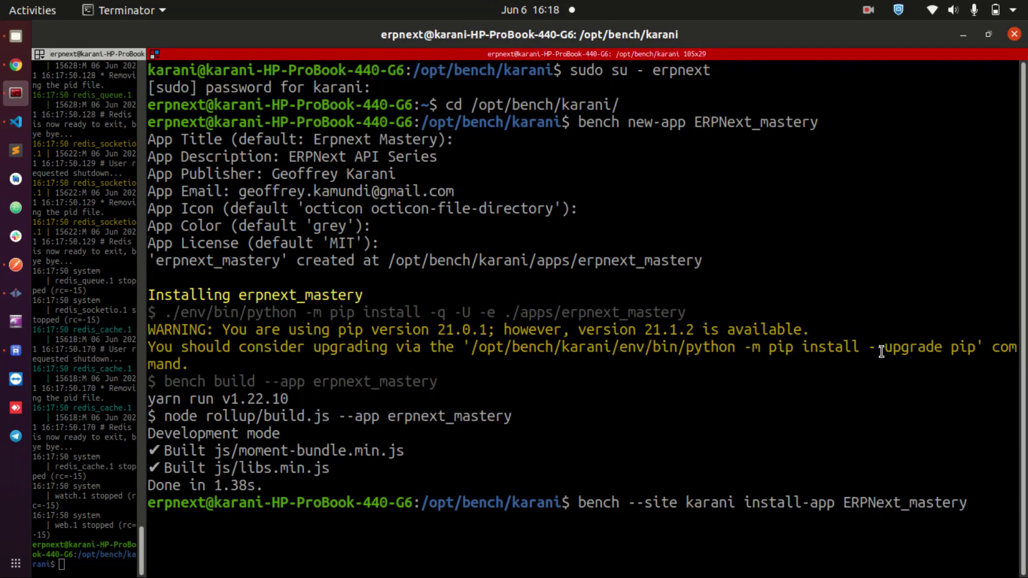
pyautogui.press('Return')
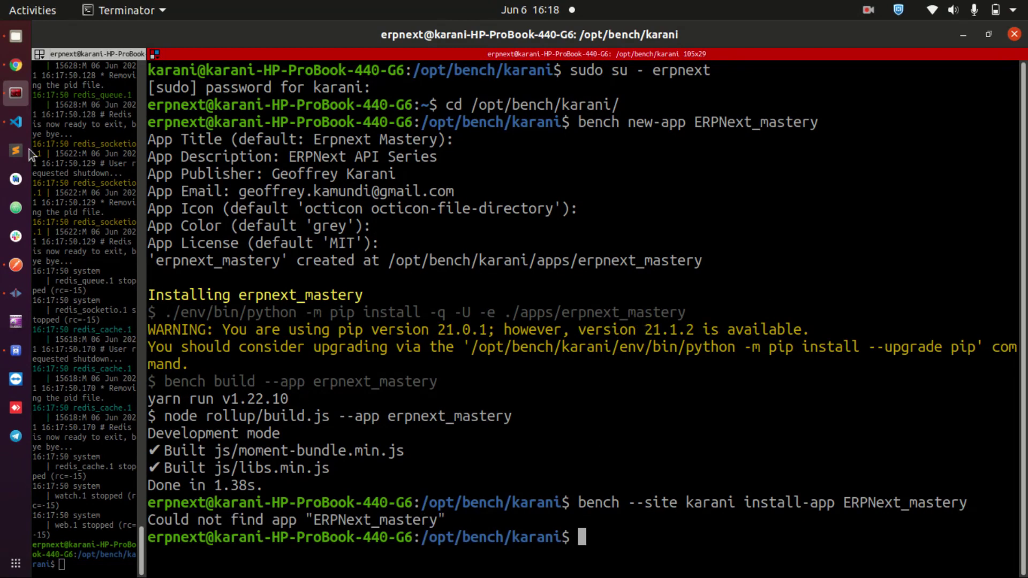
# - Check erpnext_mastery in VS Code's apps folder, then recall the install command in Terminator
pyautogui.click(16, 122)
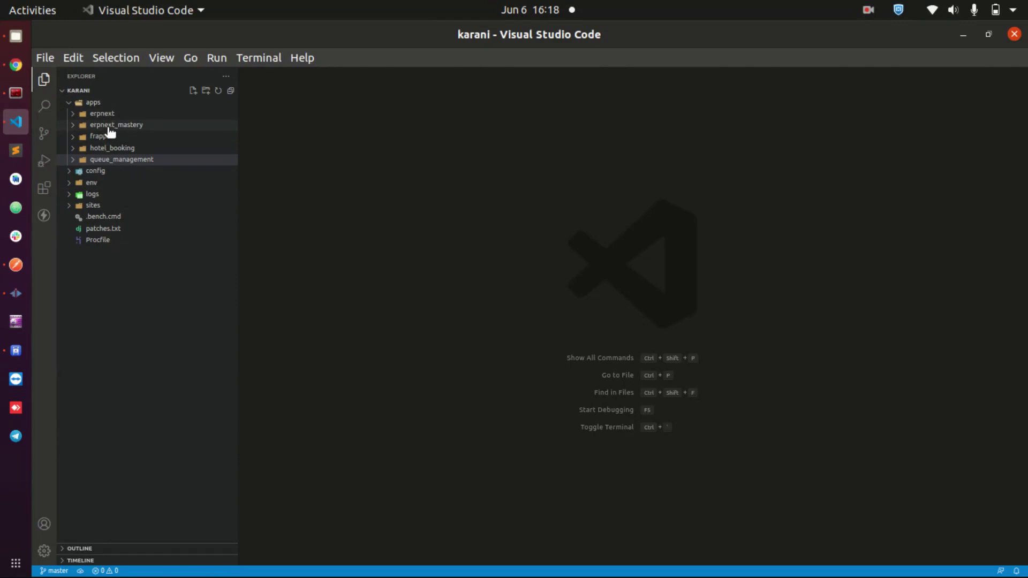
pyautogui.click(16, 64)
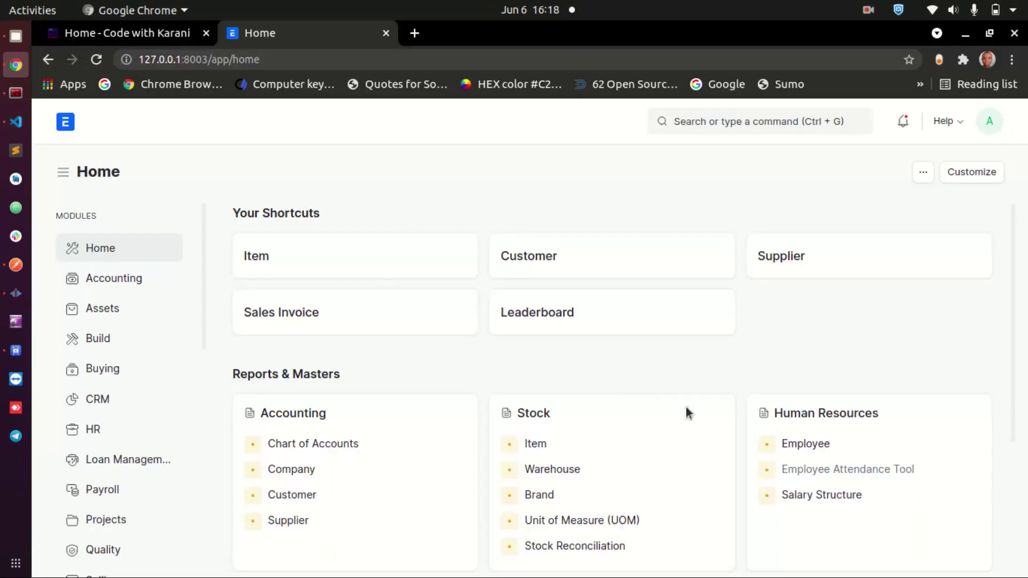
pyautogui.click(9, 128)
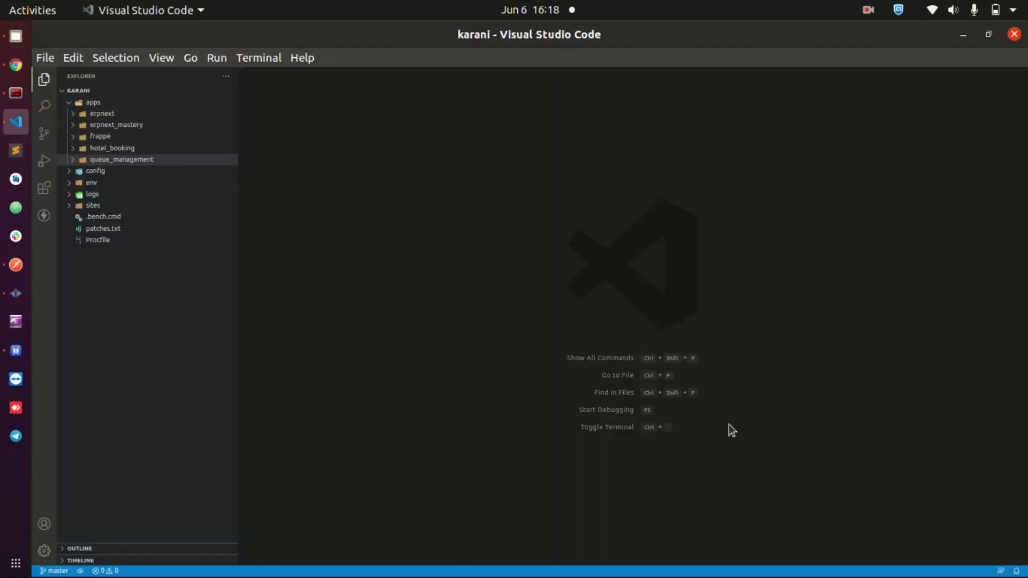
pyautogui.click(16, 93)
pyautogui.press('Up')
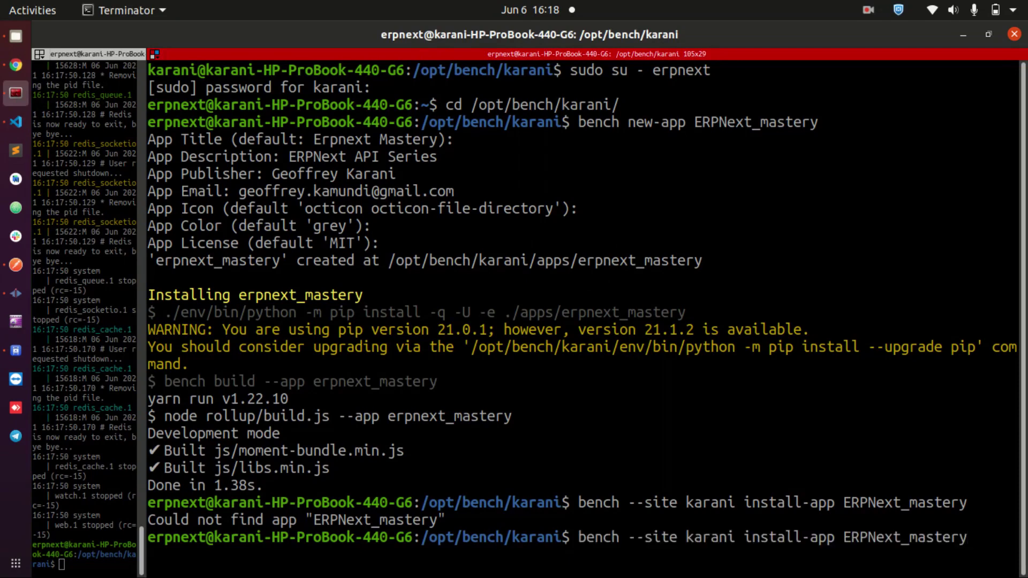
# - Change the app name to lowercase erpnext_mastery and rerun the karani install
pyautogui.press('Left')
pyautogui.press('Left')
pyautogui.press('Left')
pyautogui.press('Left')
pyautogui.press('Left')
pyautogui.press('Left')
pyautogui.press('Left')
pyautogui.press('Left')
pyautogui.press('Left')
pyautogui.press('Left')
pyautogui.press('Left')
pyautogui.press('BackSpace')
pyautogui.press('BackSpace')
pyautogui.press('BackSpace')
pyautogui.press('BackSpace')
pyautogui.write('erp')
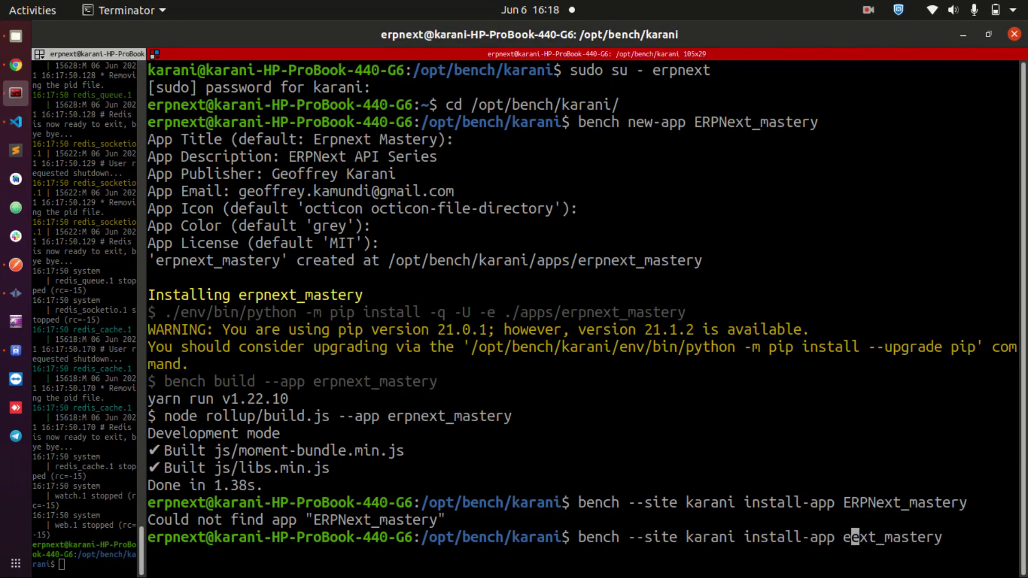
pyautogui.write('n')
pyautogui.press('Return')
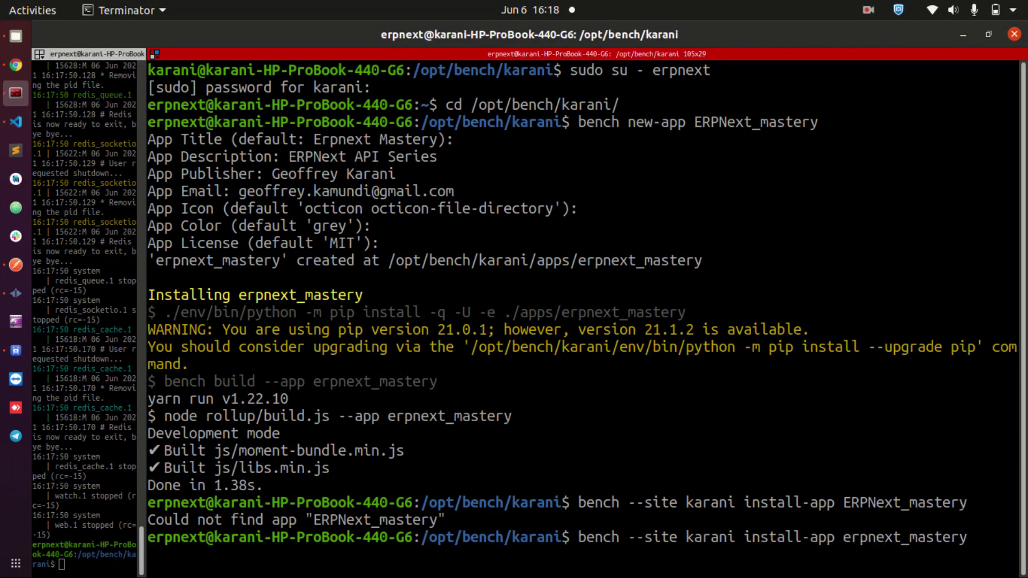